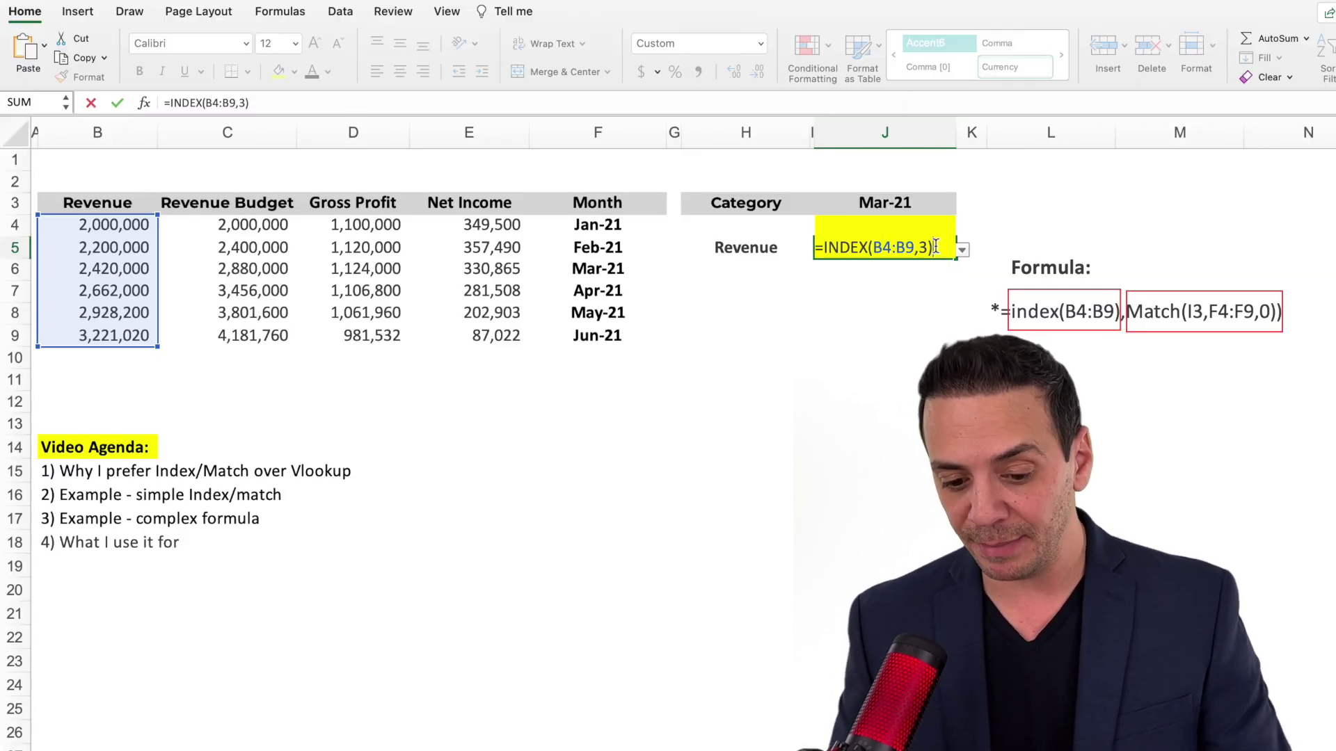
Enter =MATCH(J3,F4:F9,0) in J5 so it returns 3, Mar-21's position in the Month column
text(mat)
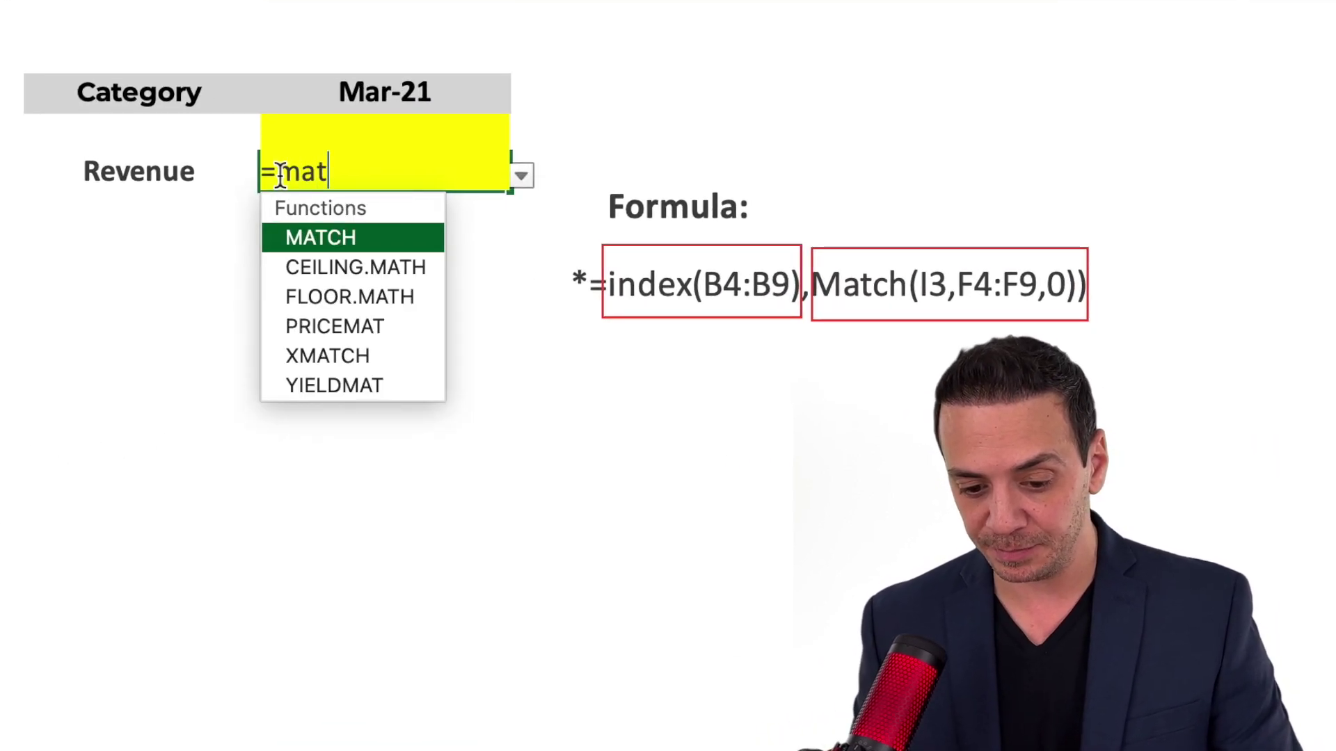
double_click(332, 235)
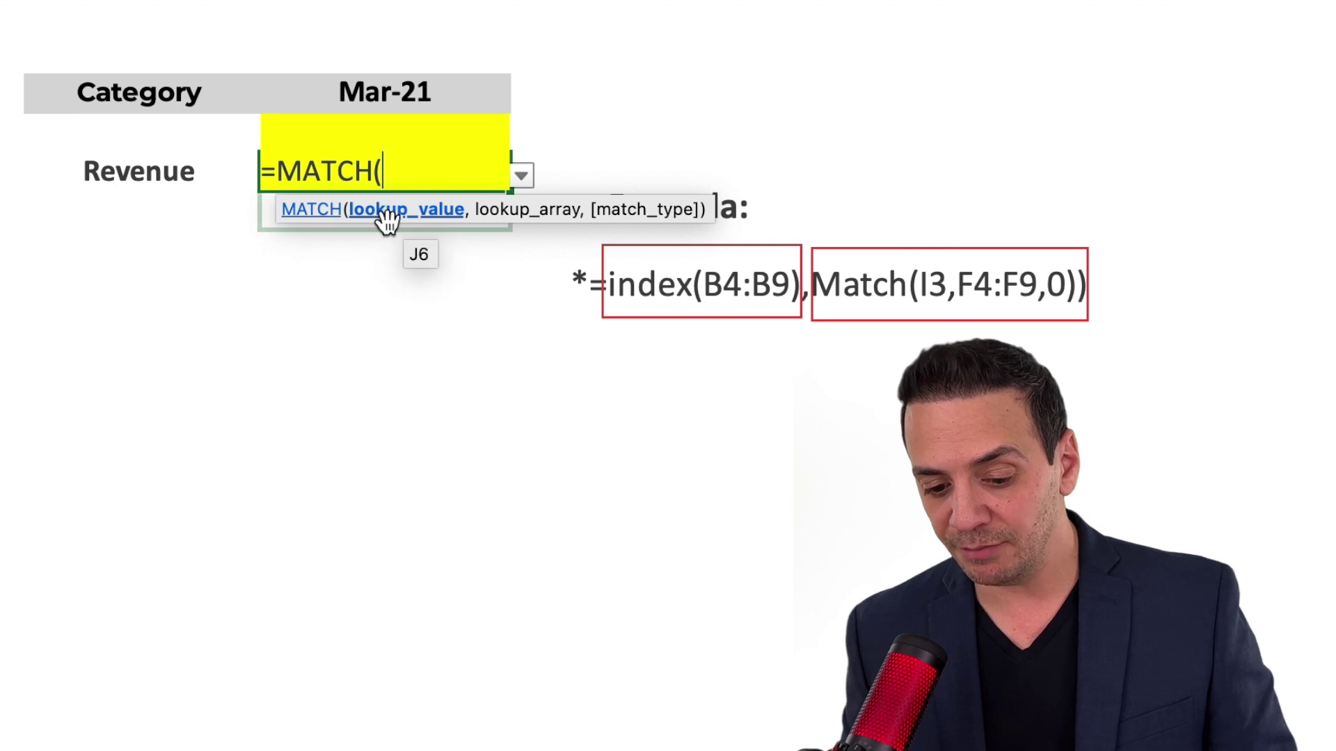
click(401, 94)
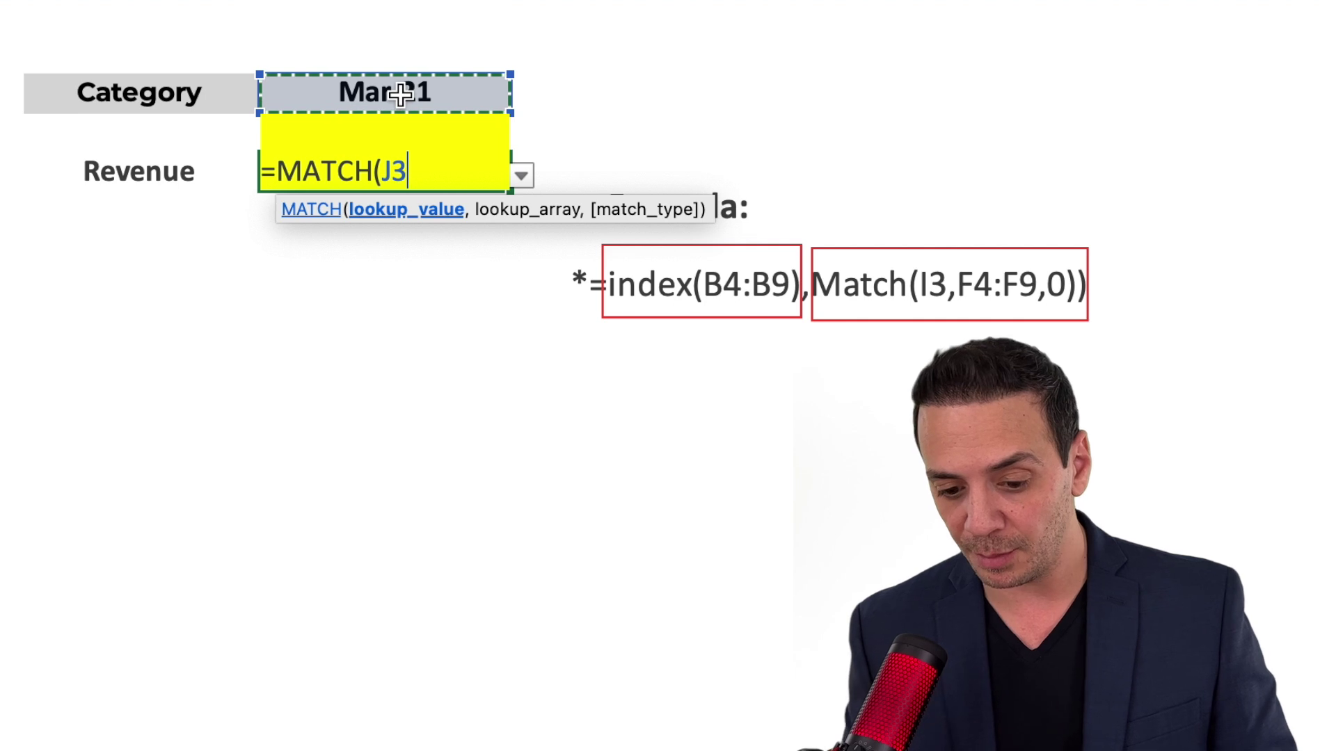
text(,)
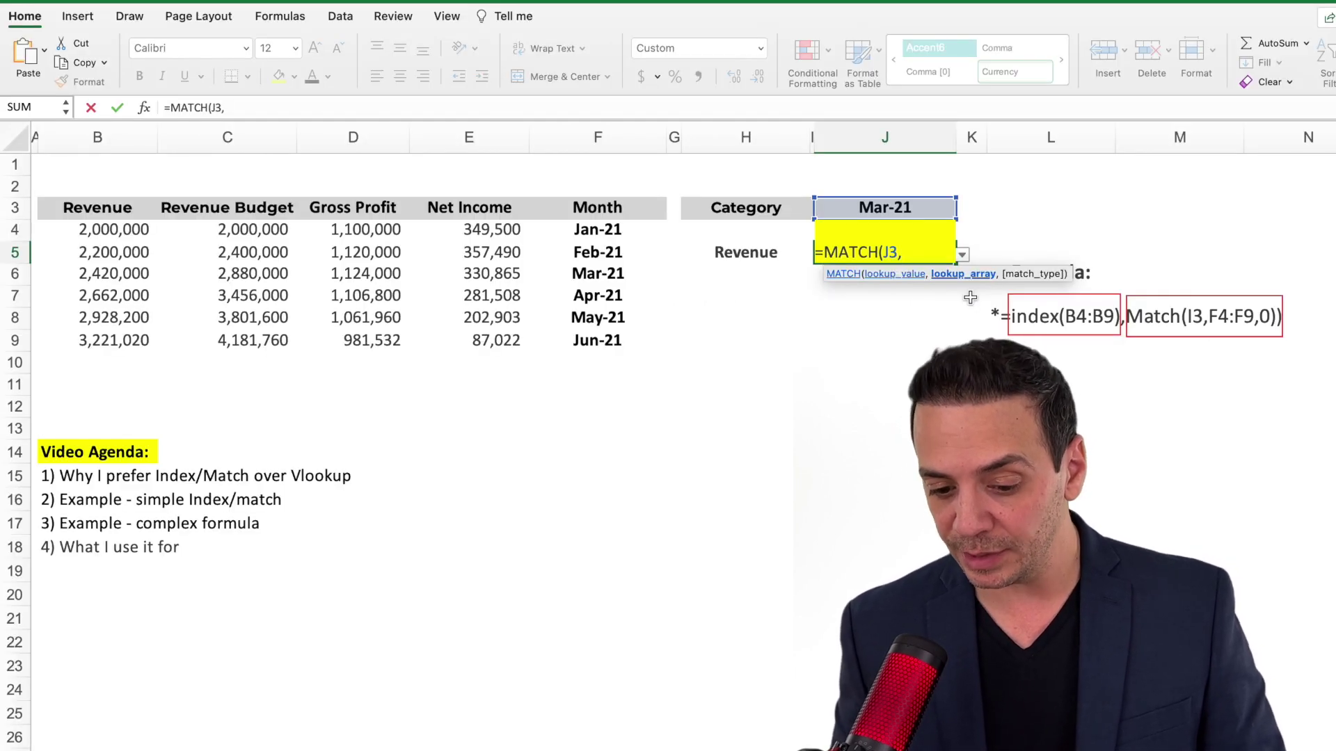
click(604, 231)
drag(604, 230, 594, 336)
text(,)
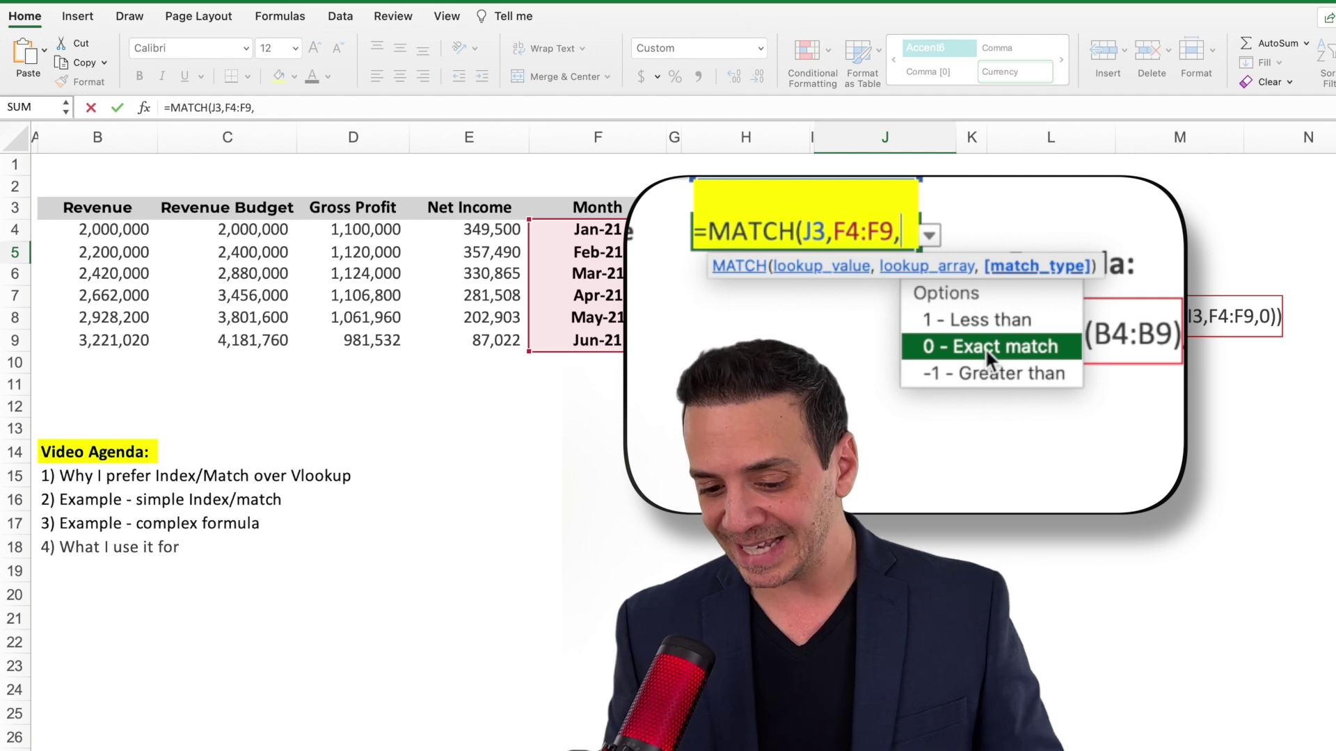
text(0)
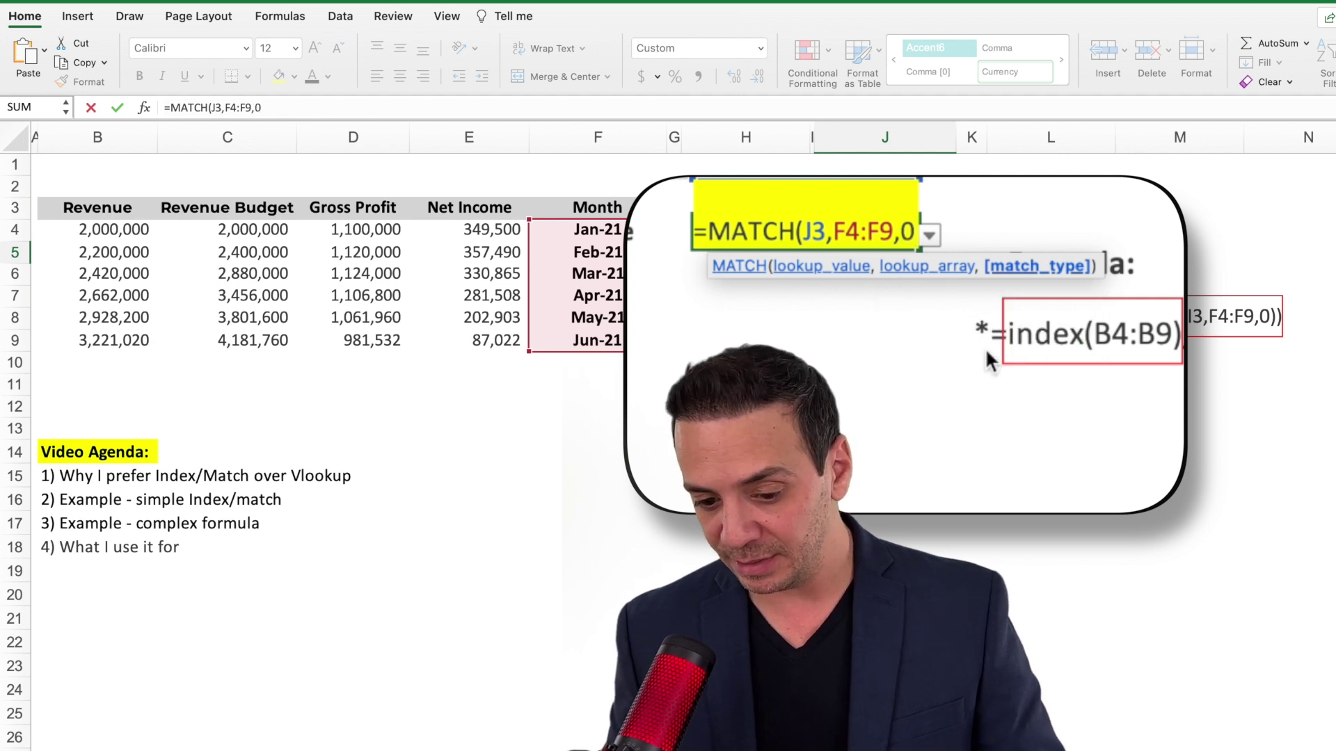
text())
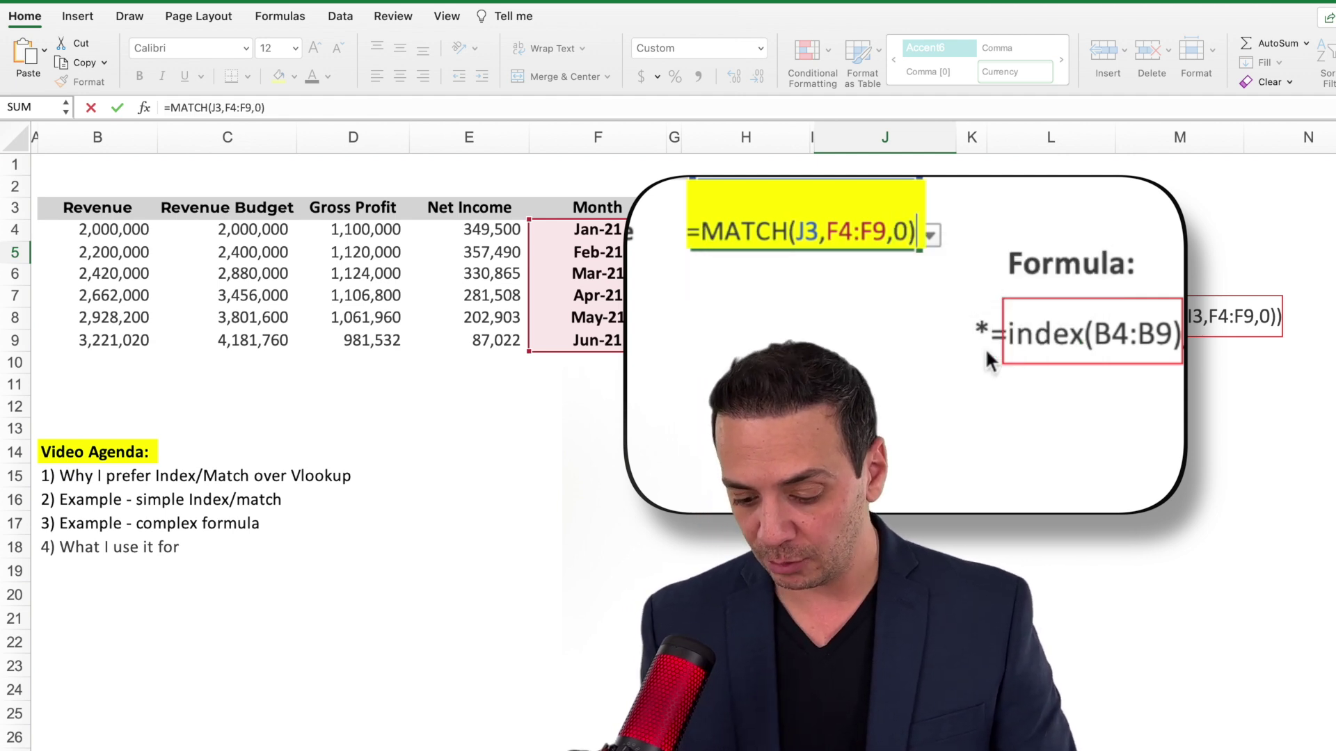
key(Return)
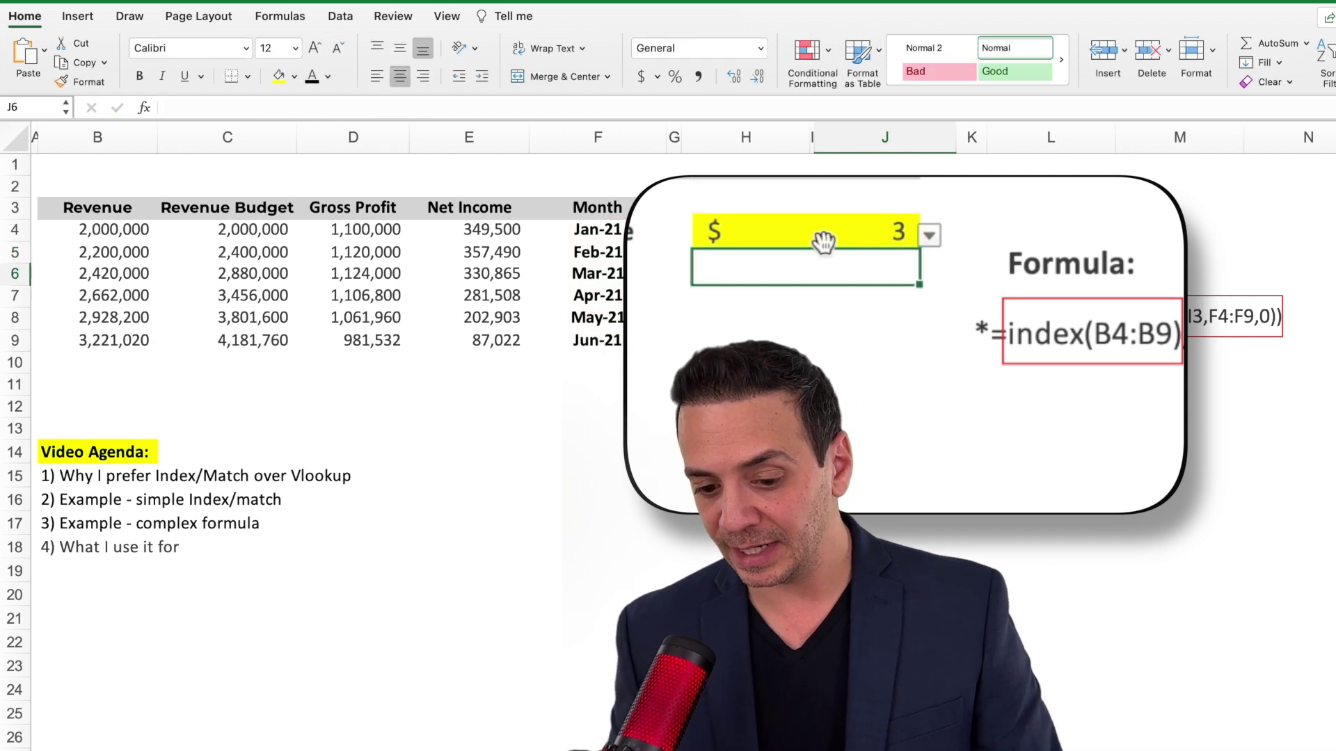
click(823, 242)
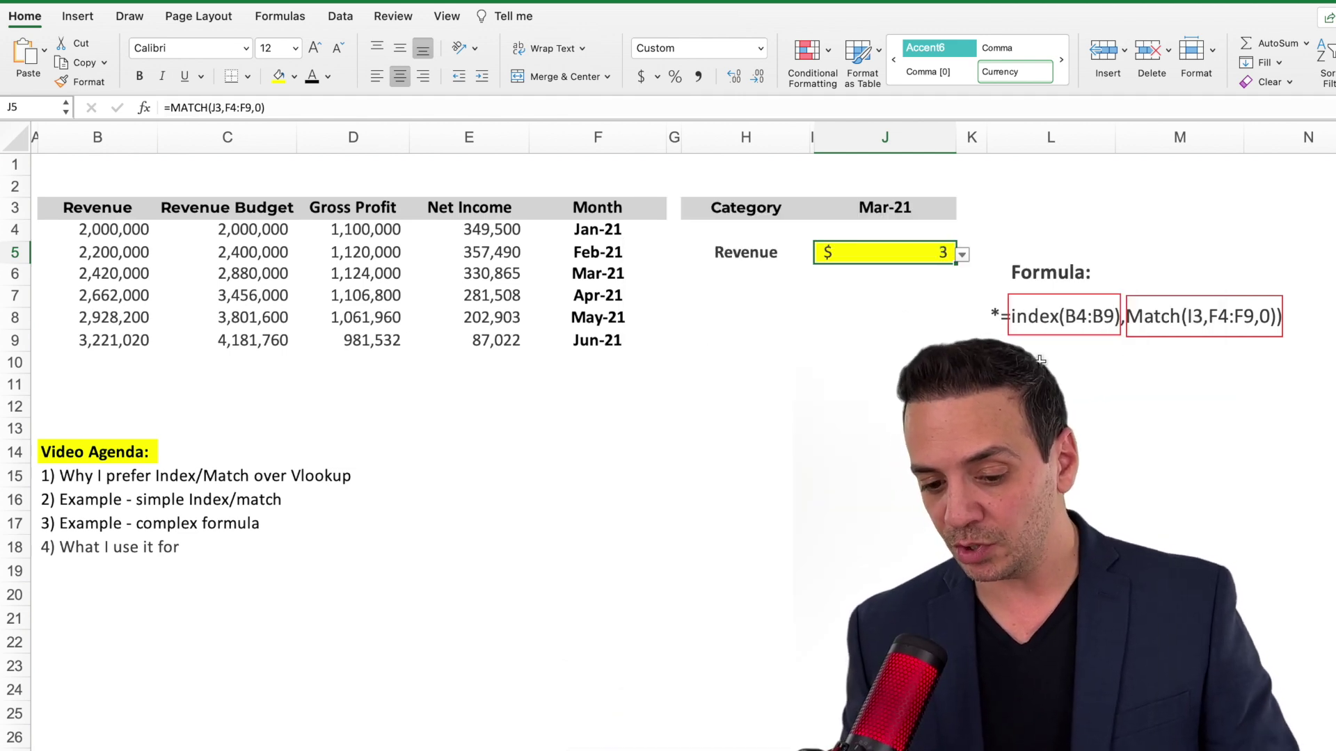
Clear J5 and start =INDEX( with the Revenue range B4:B9 as the answer array
click(933, 297)
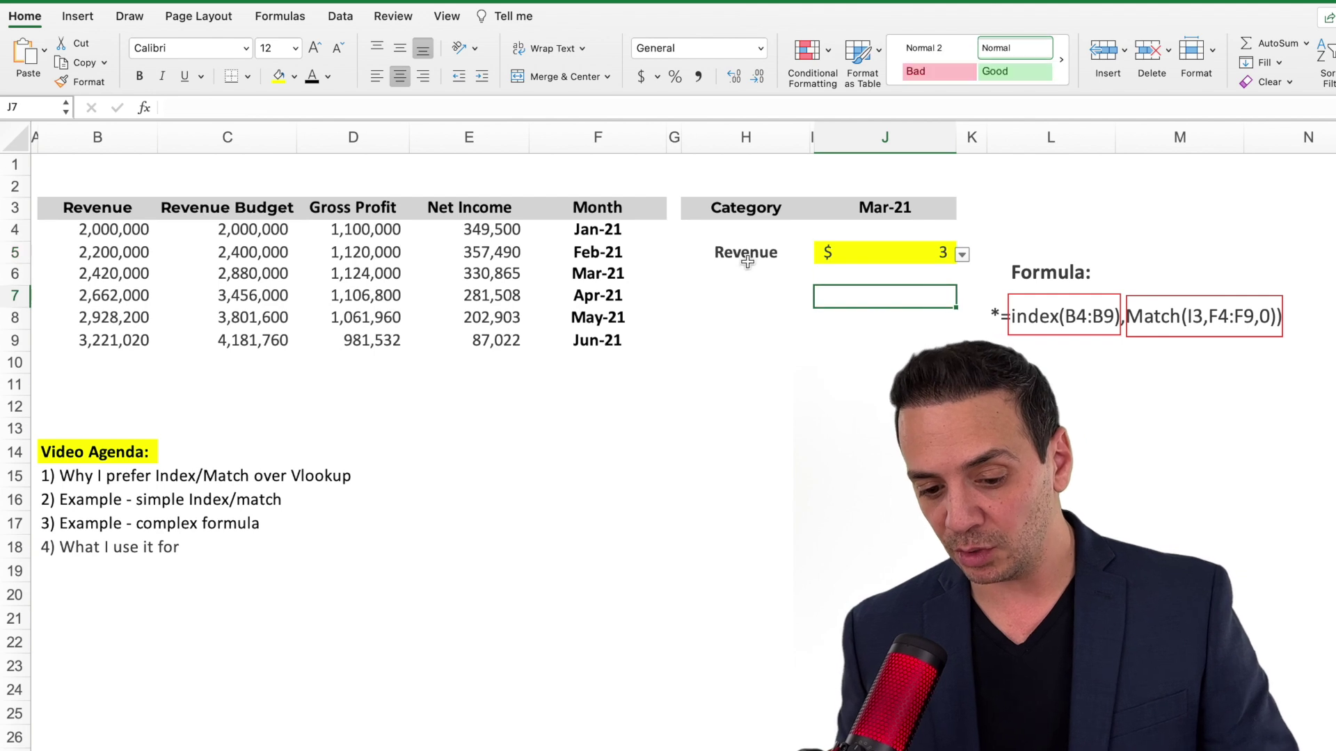
click(748, 256)
click(905, 299)
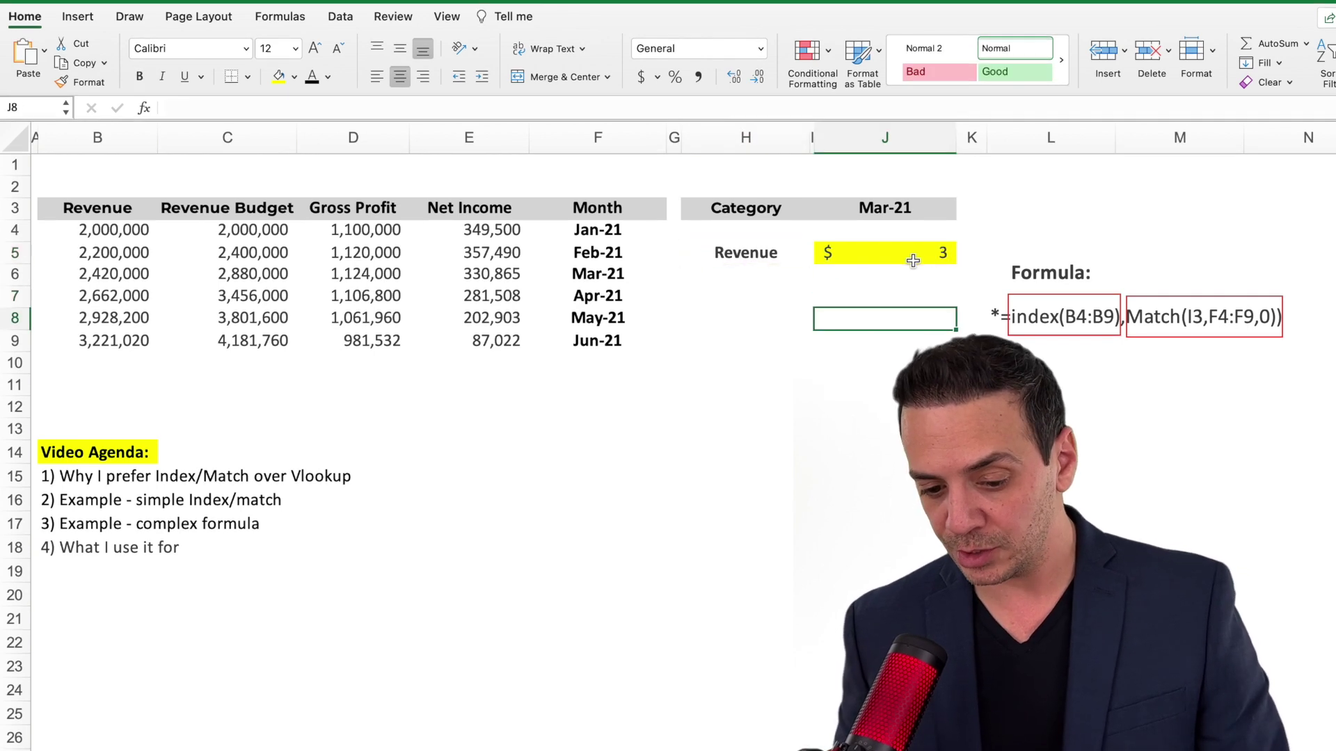
click(908, 254)
key(Delete)
text(=ind)
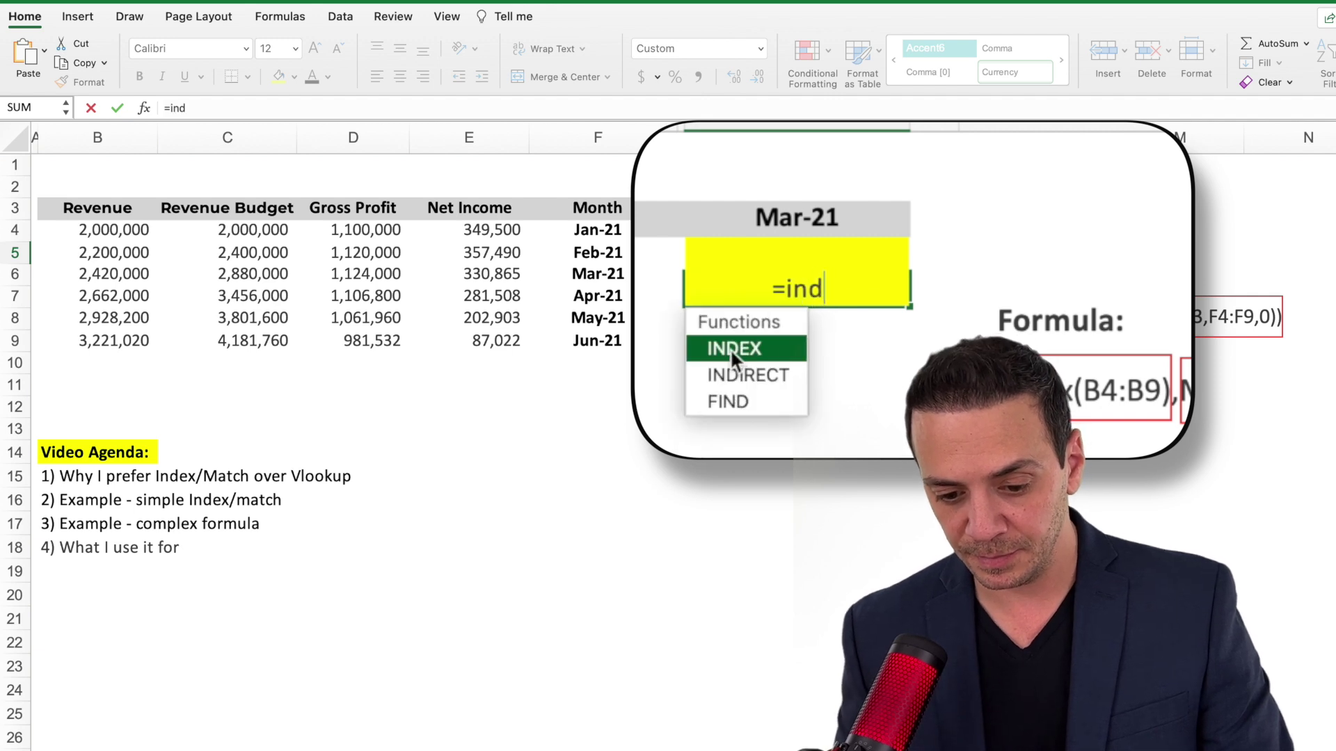
double_click(732, 348)
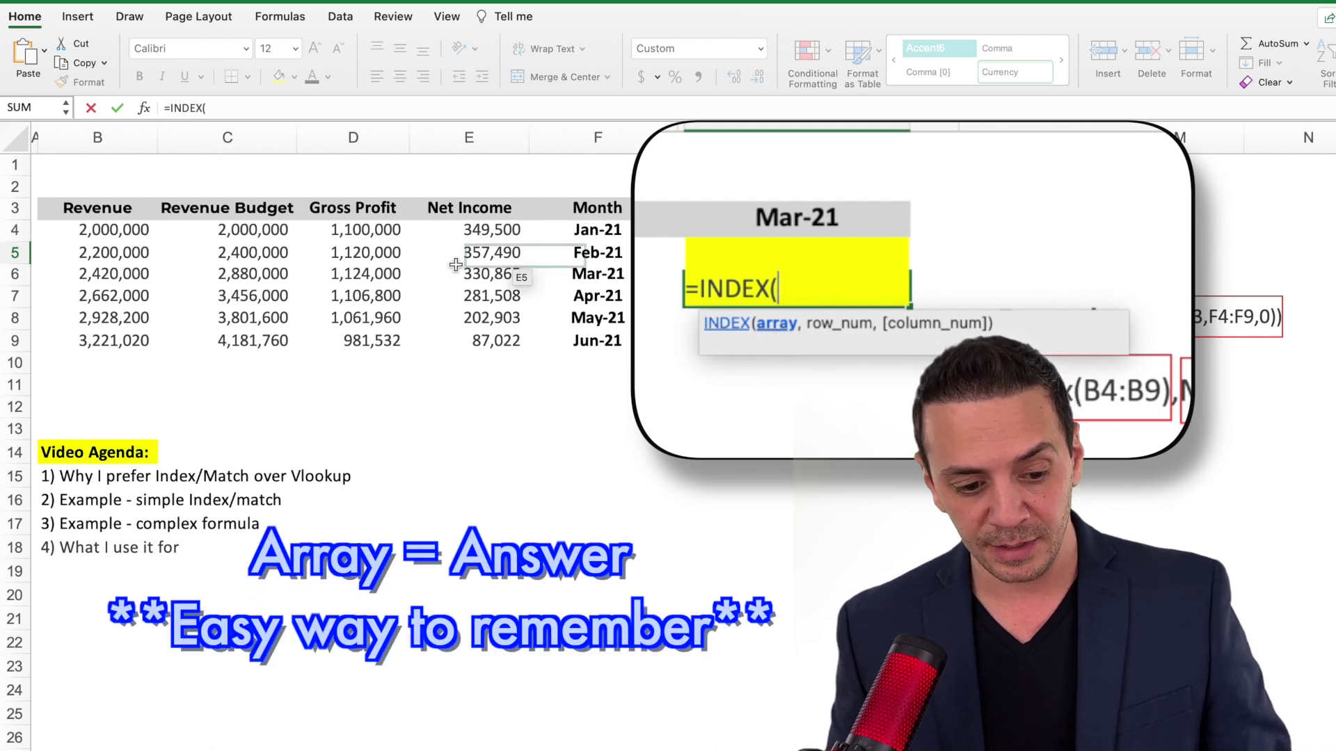
drag(104, 231, 110, 340)
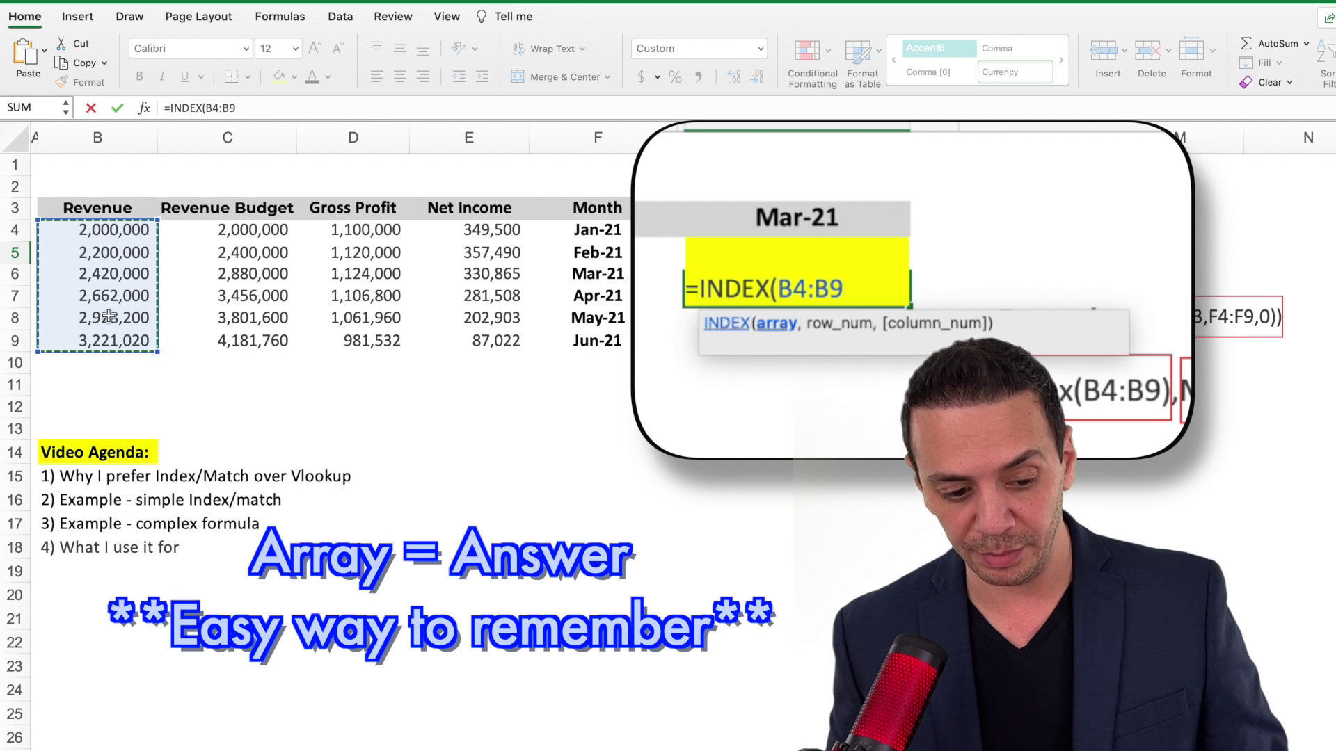
text(,)
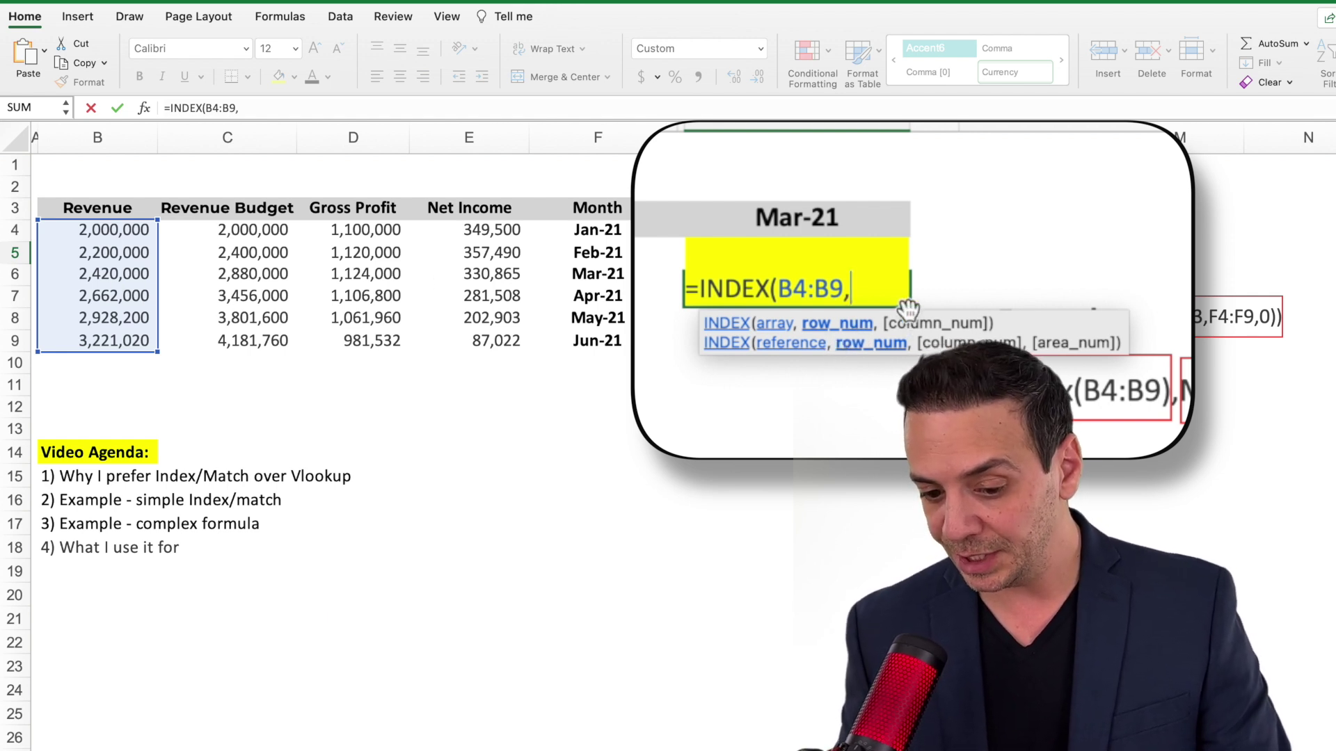
Nest MATCH(J3,F4:F9,0) as the row number and commit, returning $2,420,000
text(match)
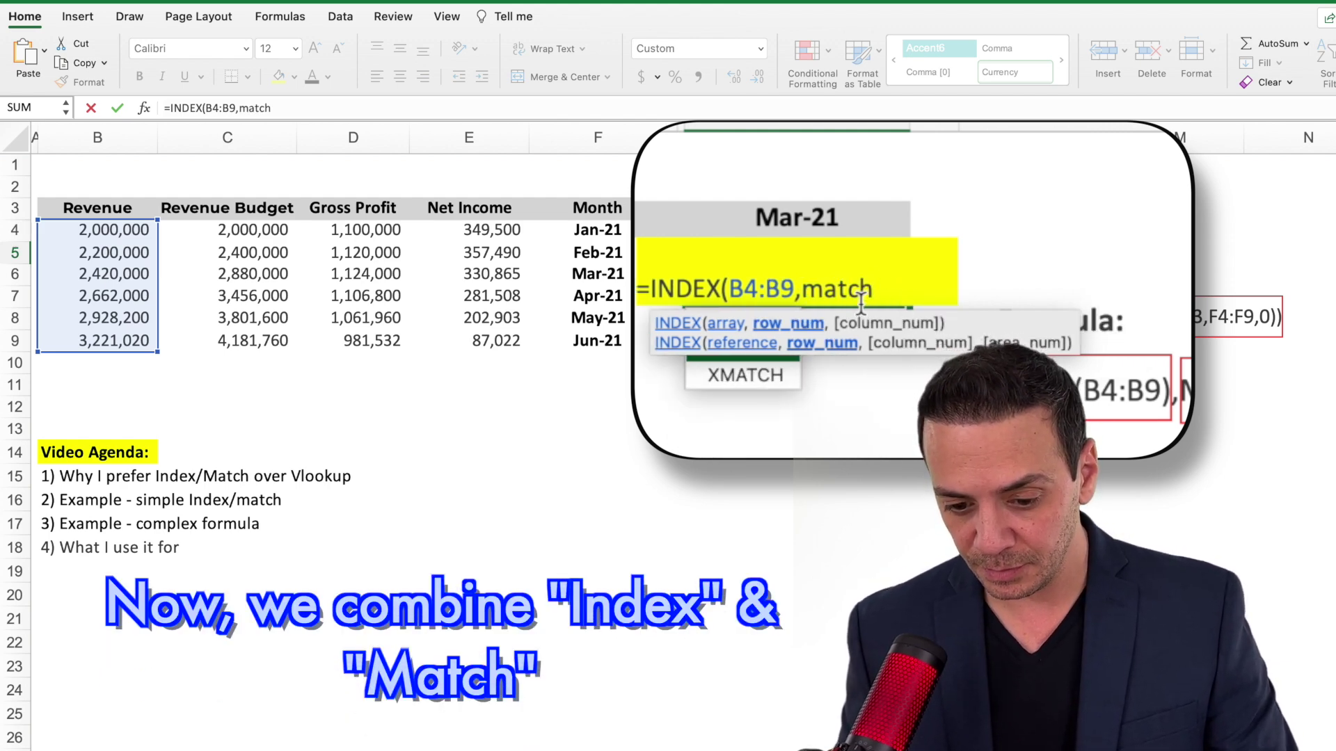
text(()
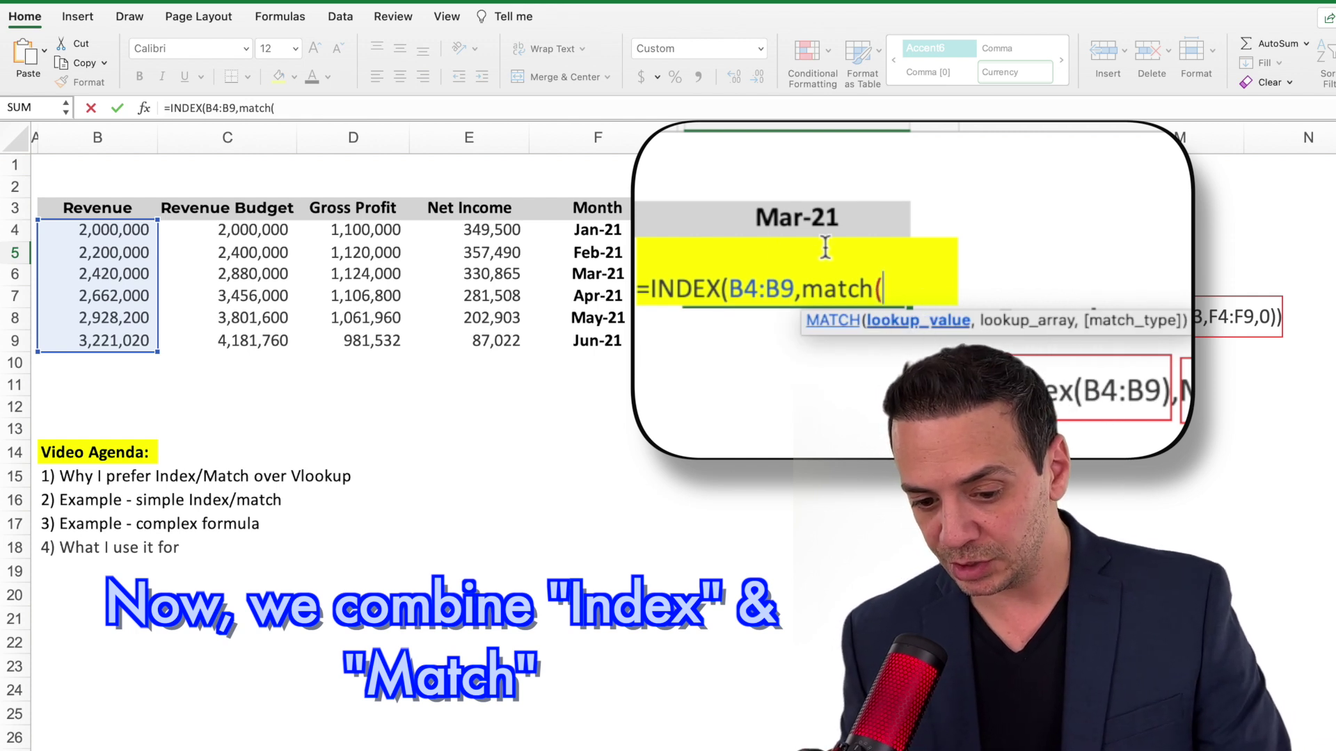
click(819, 219)
text(,)
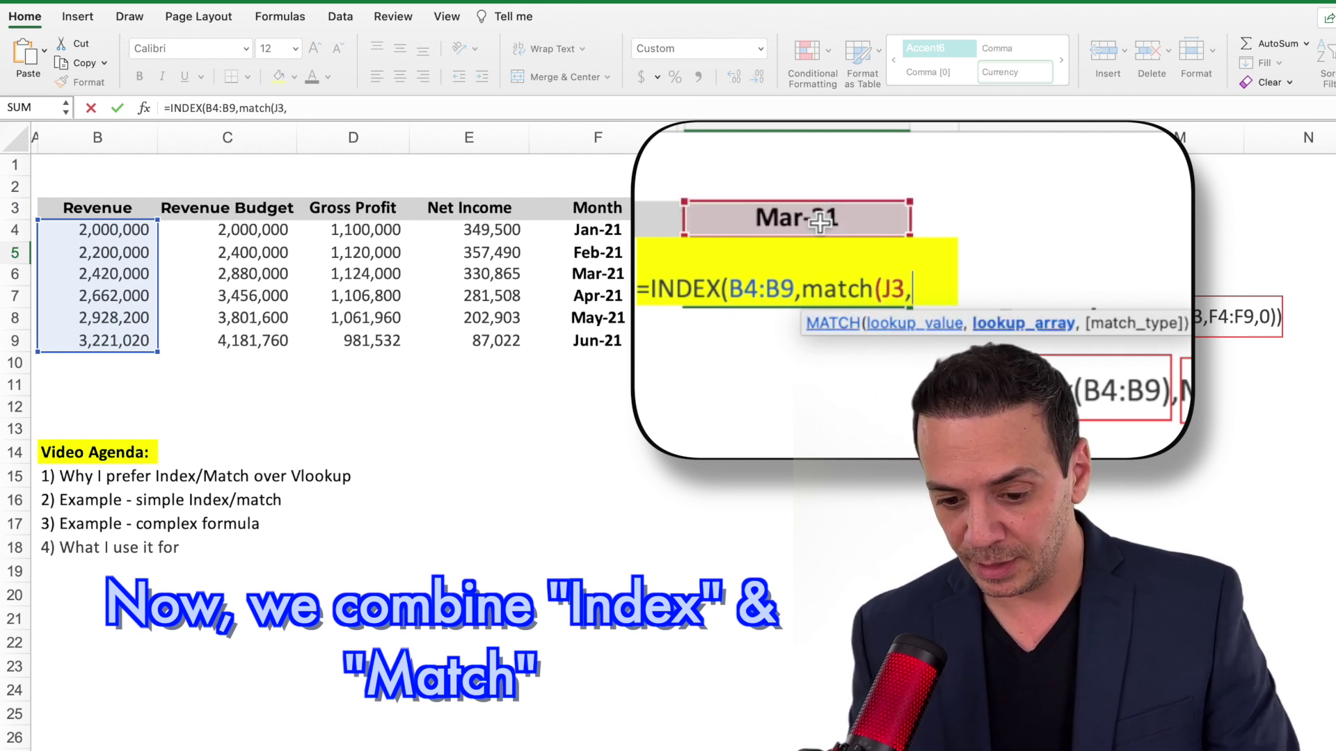
drag(593, 235, 584, 338)
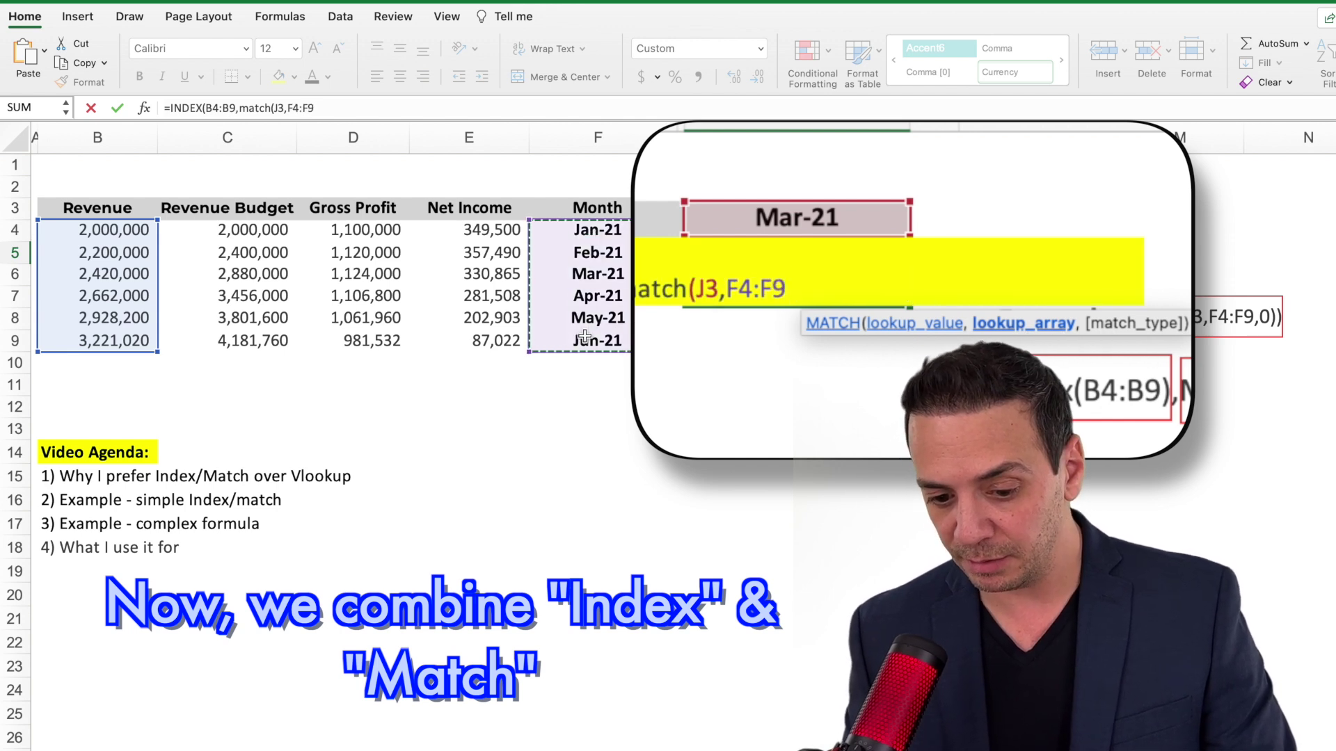
text(,)
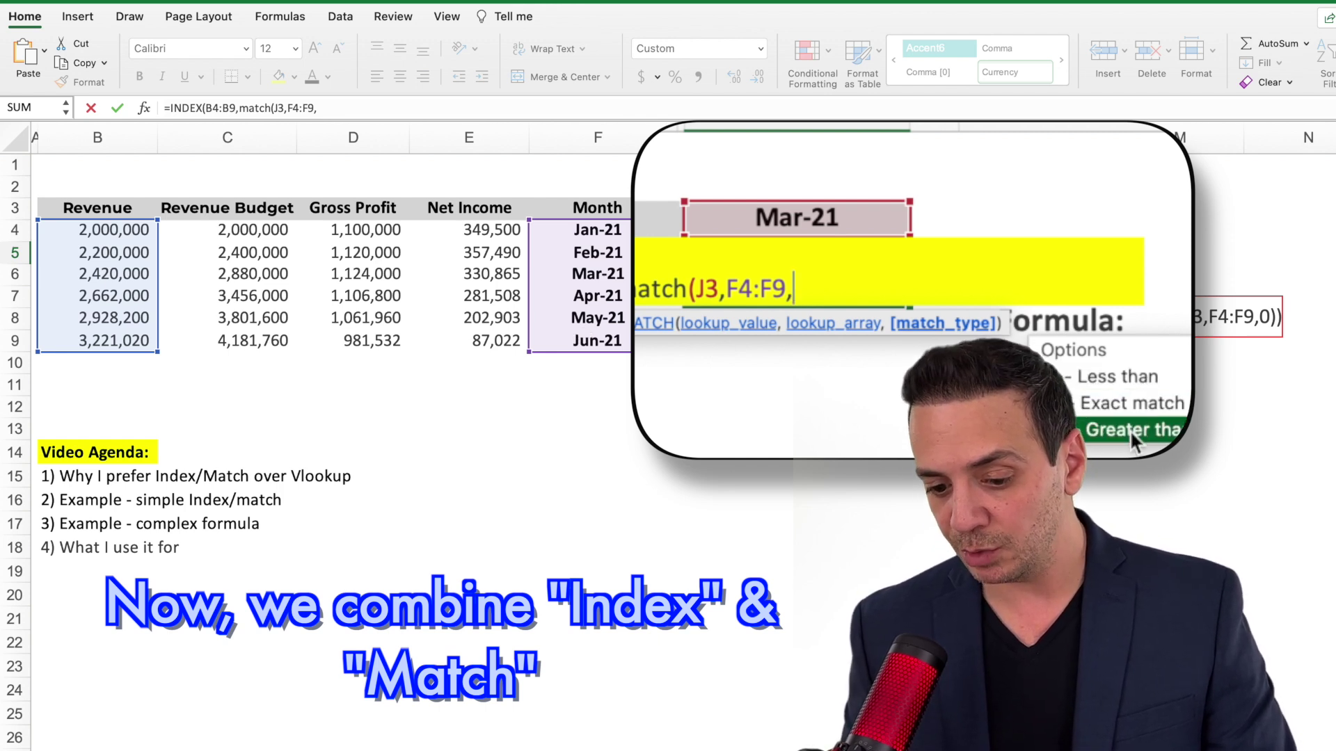
double_click(1126, 410)
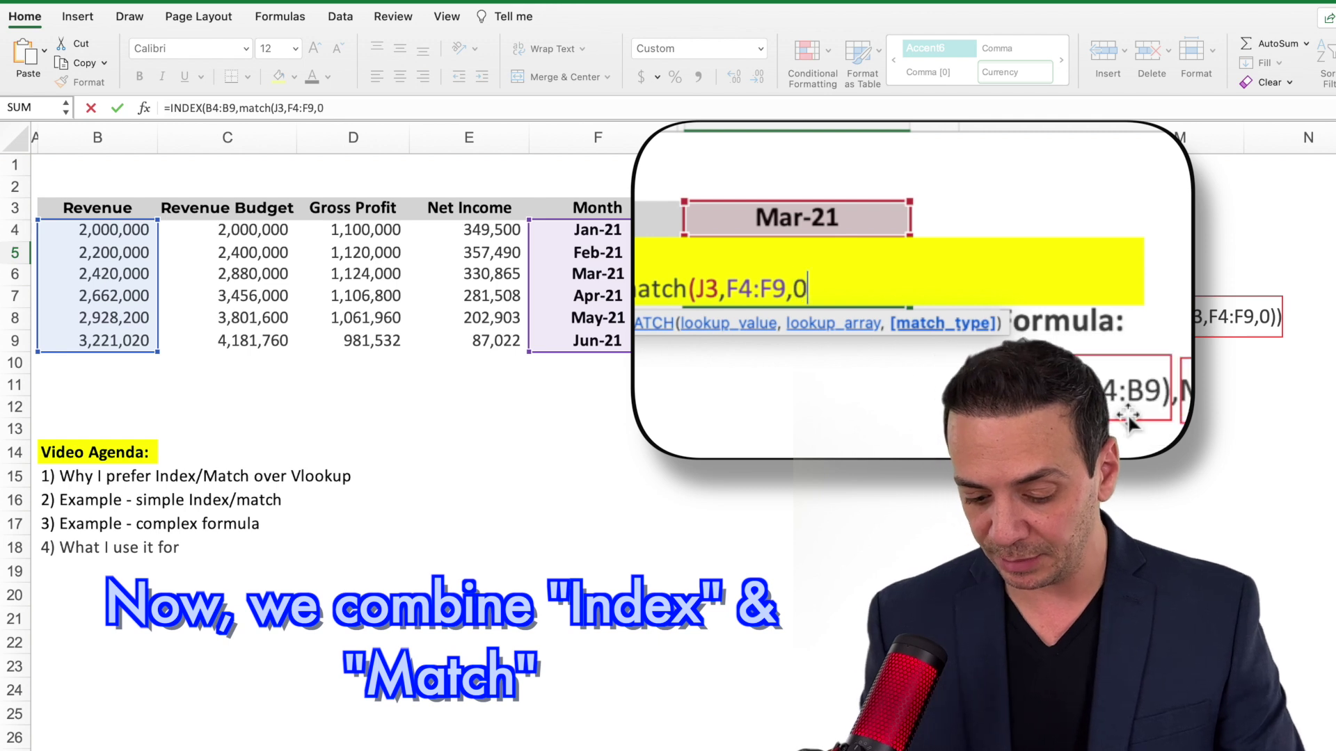
text())
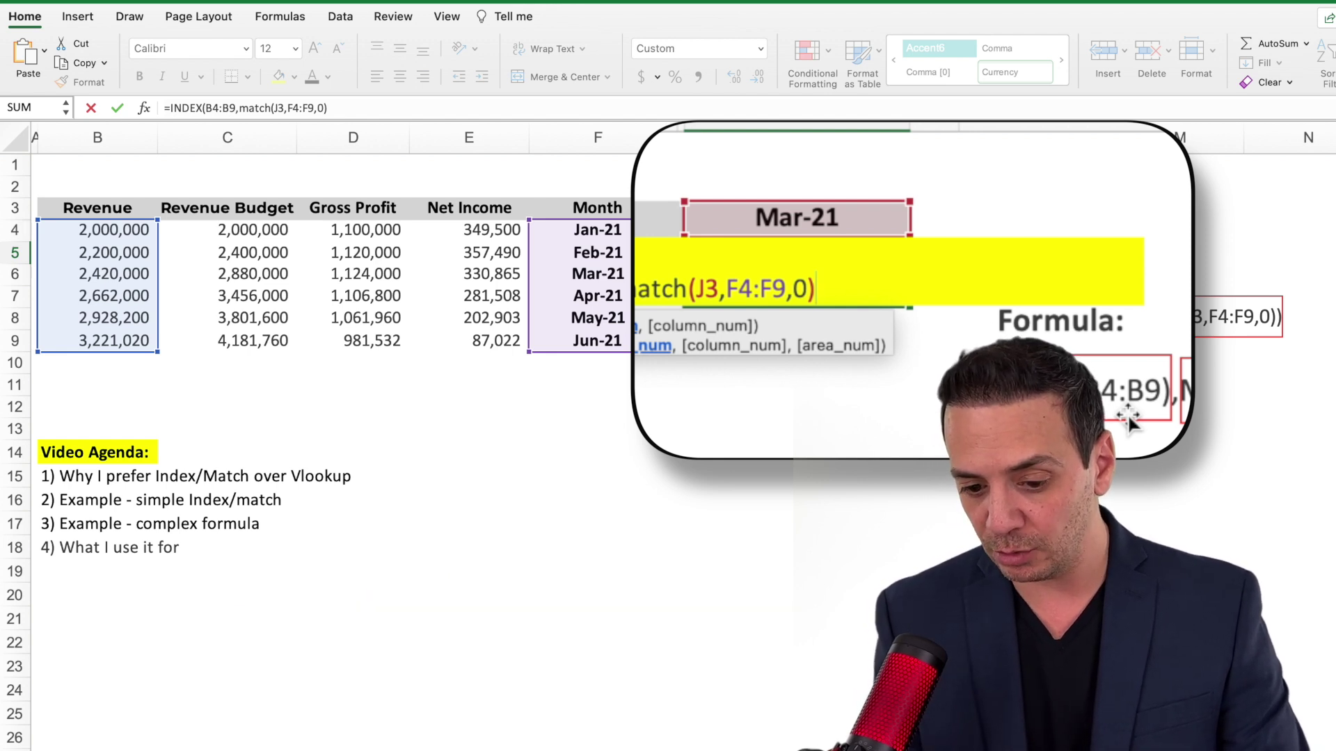
key(Return)
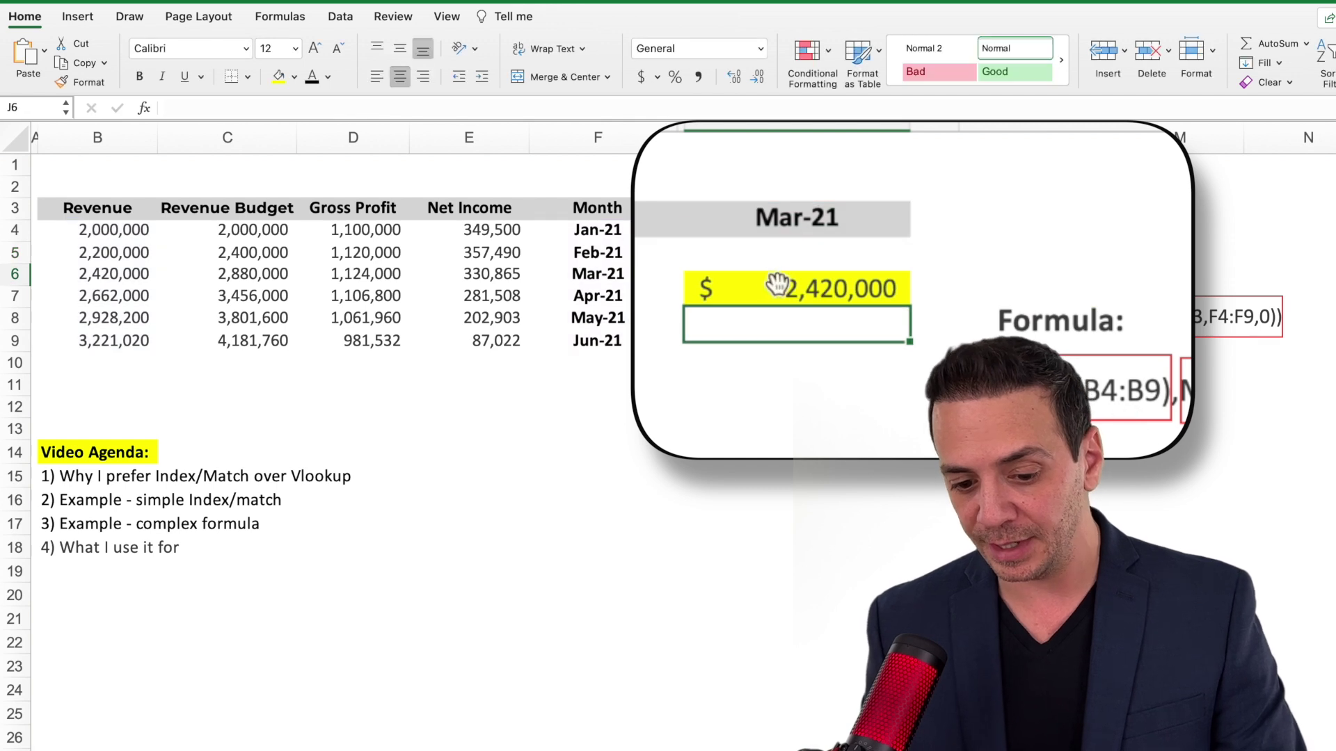
click(826, 291)
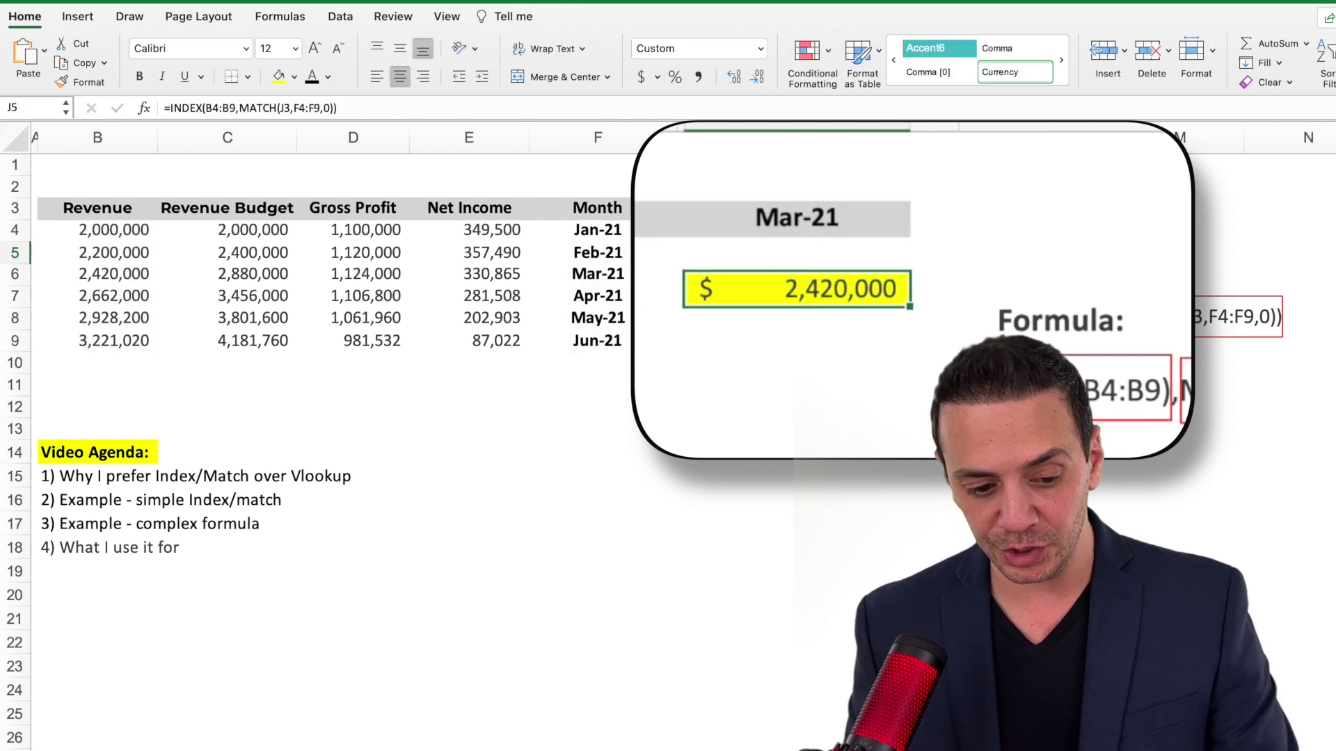
click(119, 279)
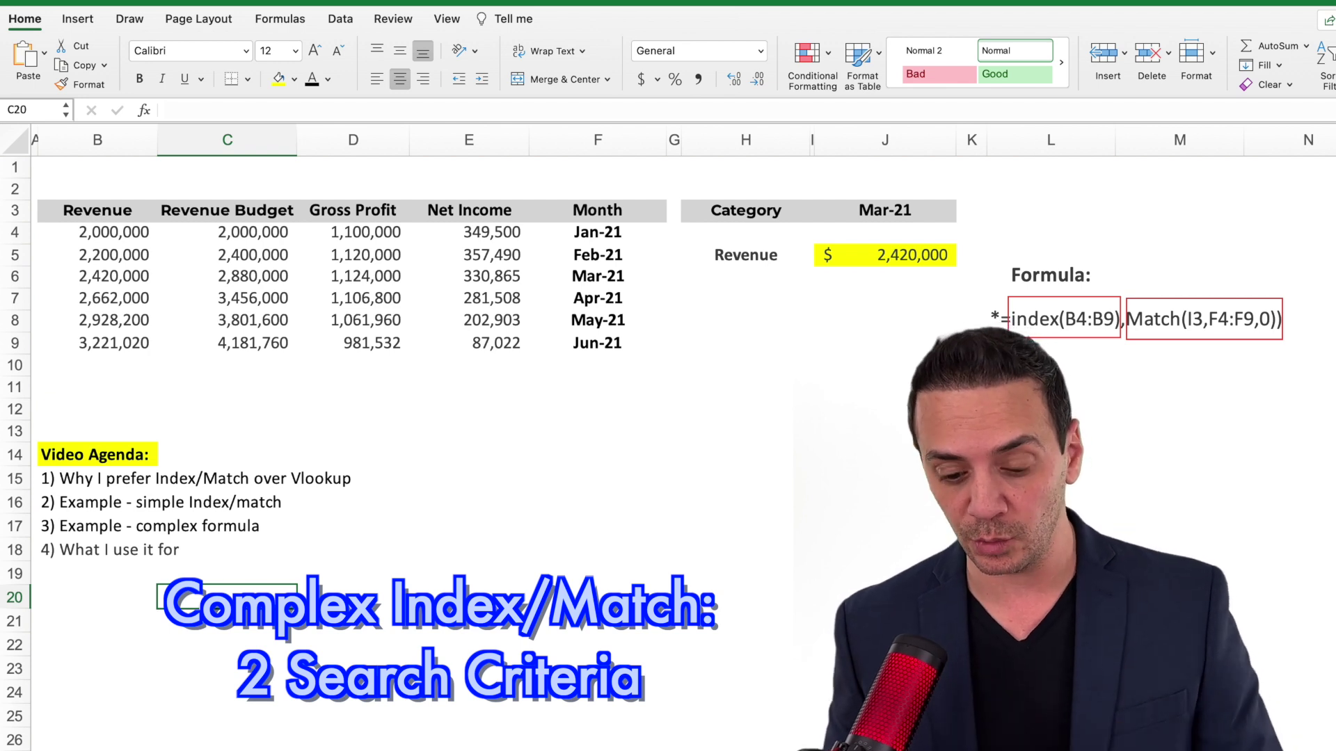
click(635, 371)
click(856, 279)
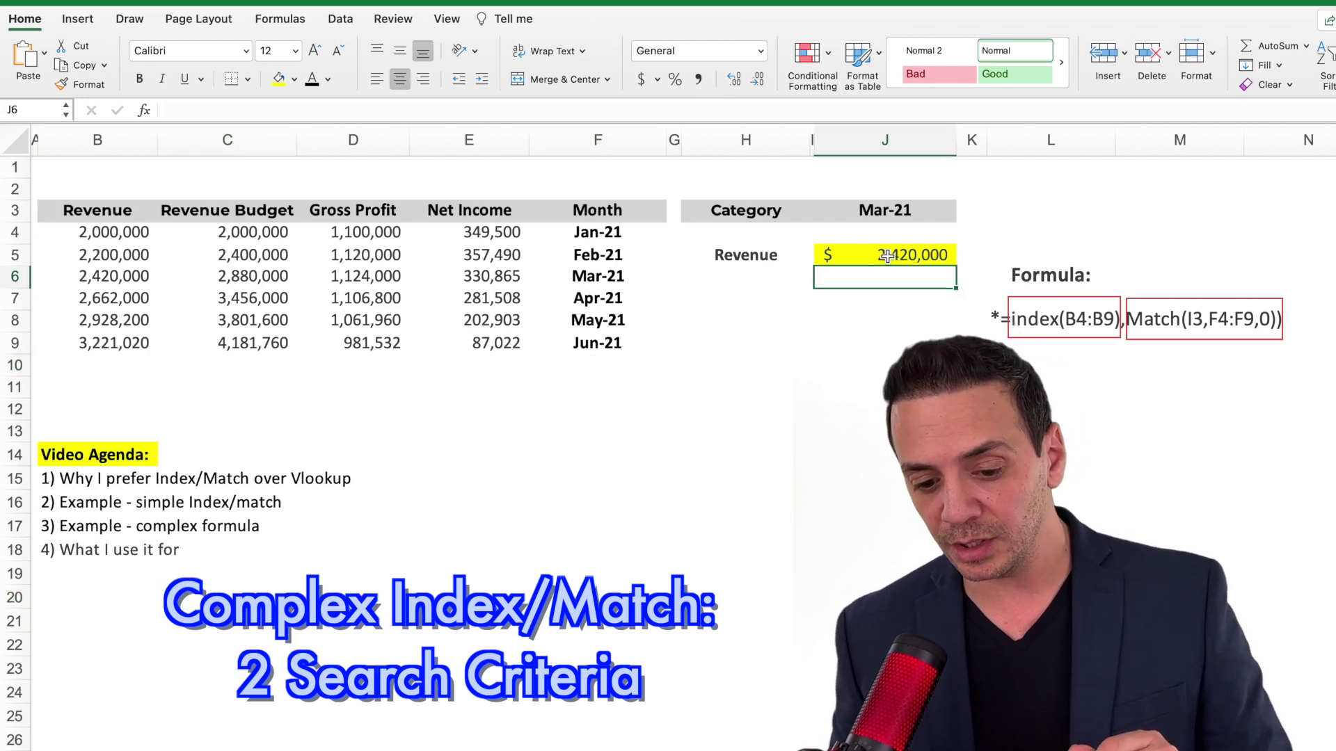
click(910, 251)
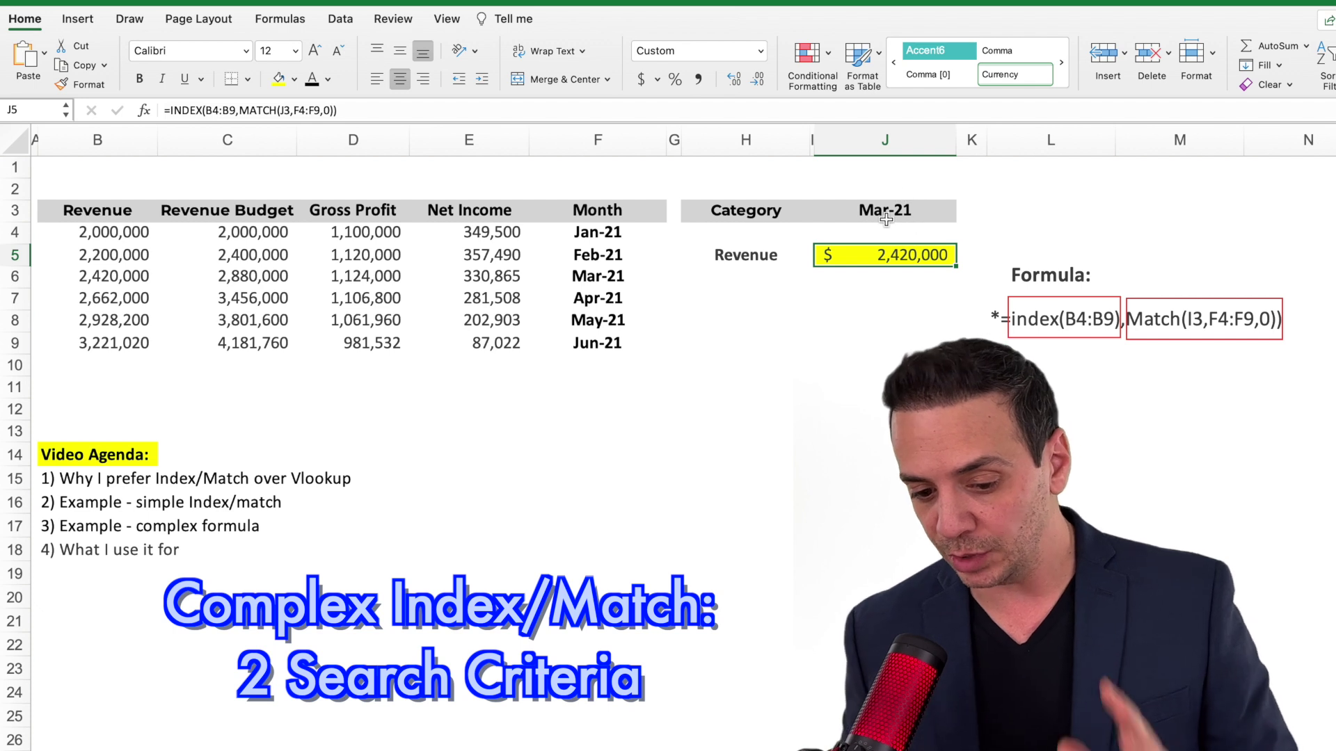
click(765, 266)
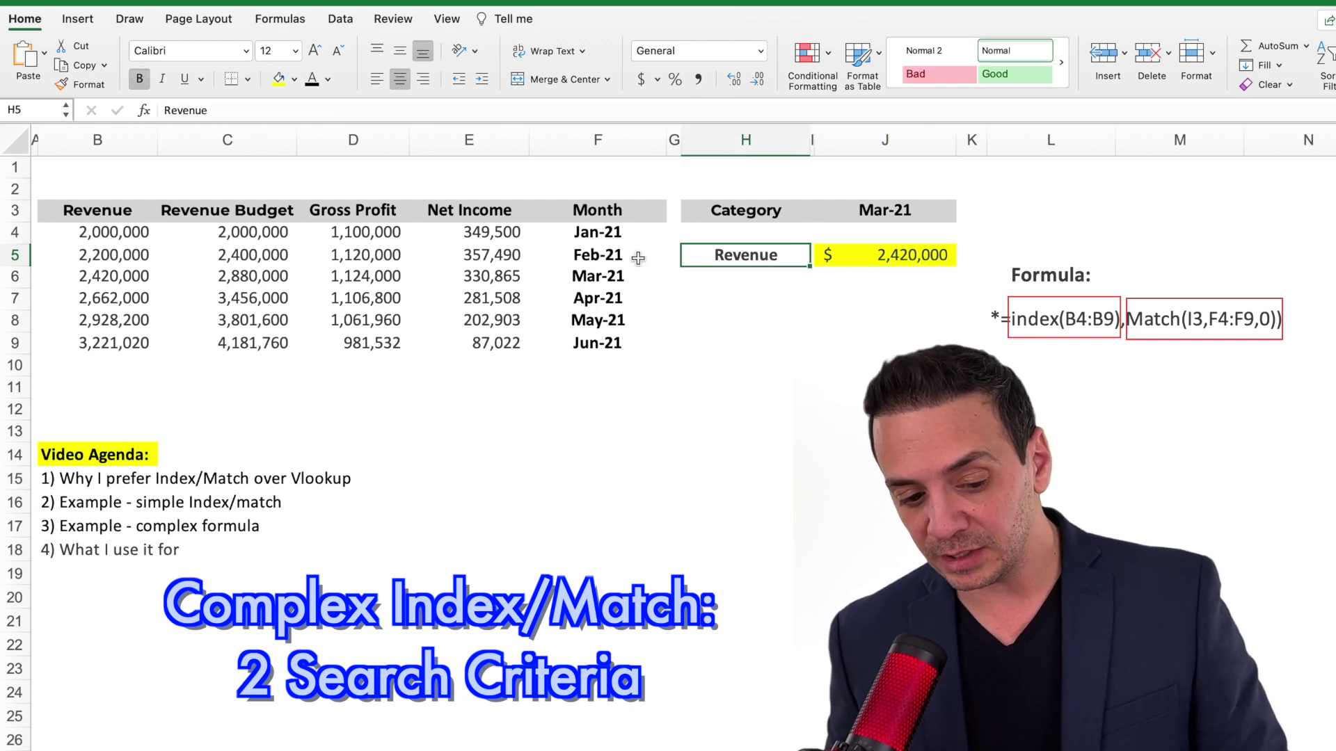
click(235, 210)
click(358, 209)
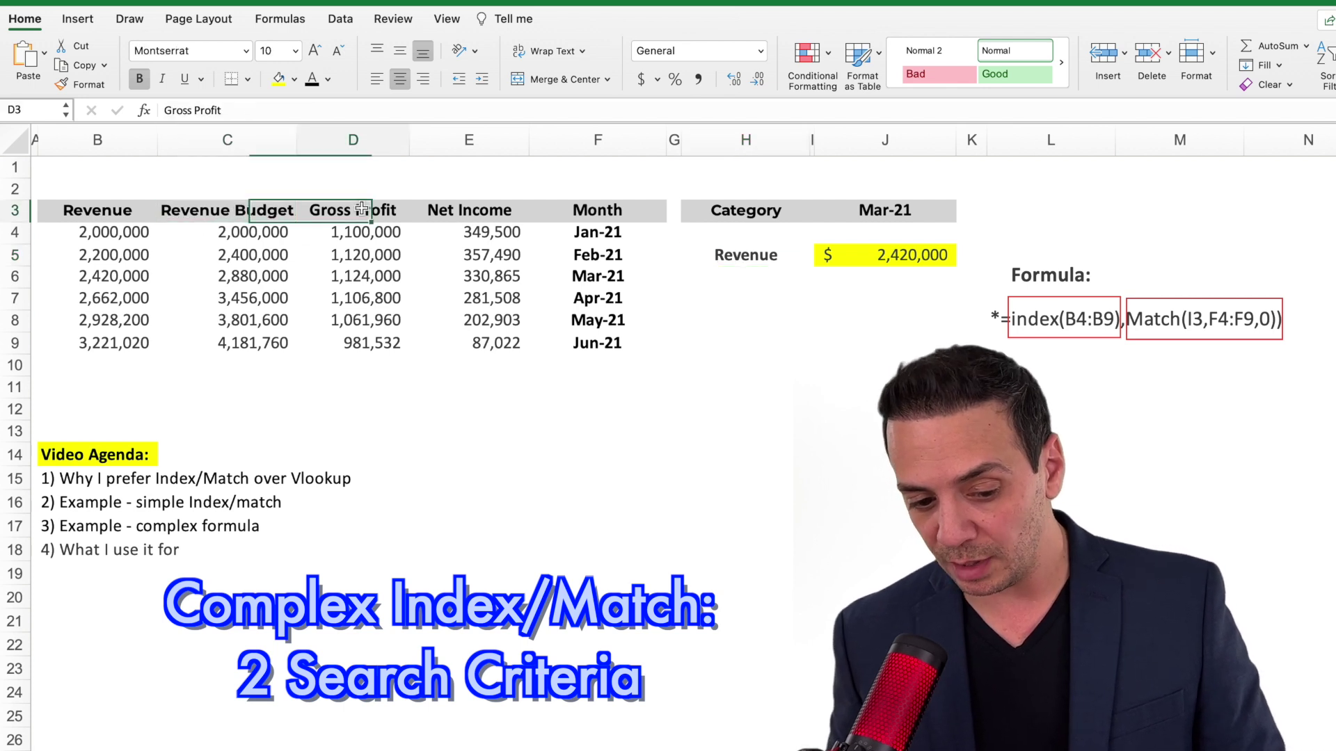
click(484, 213)
click(783, 300)
click(763, 265)
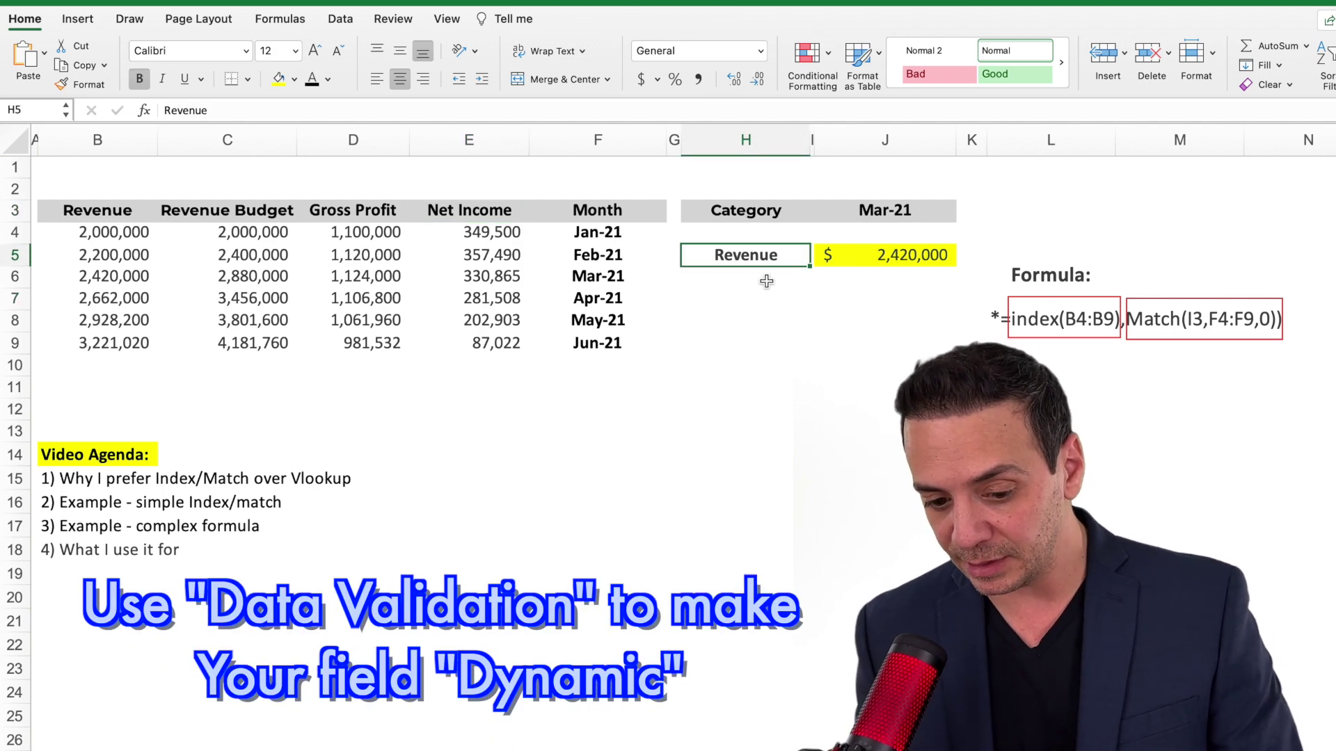
Give H5 a List data validation with source =$B$3:$E$3, the four category headers
click(785, 299)
click(751, 257)
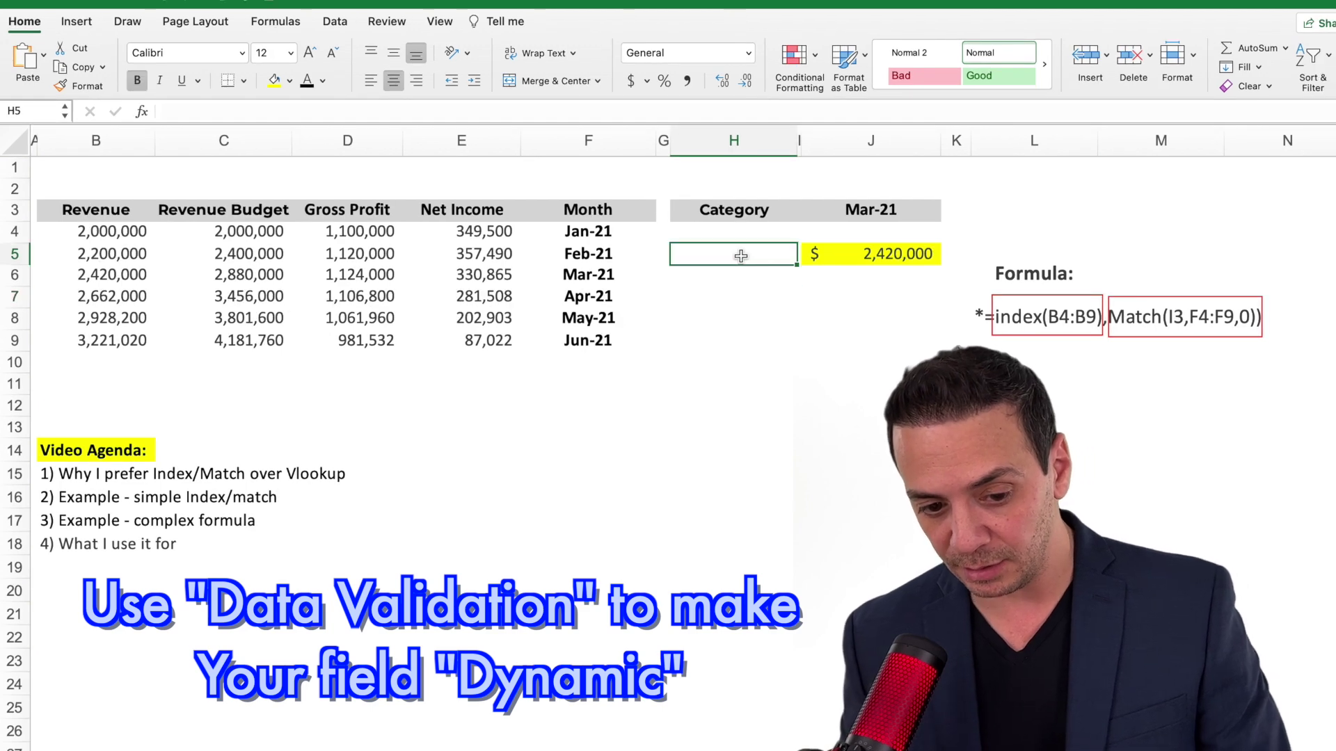
click(336, 26)
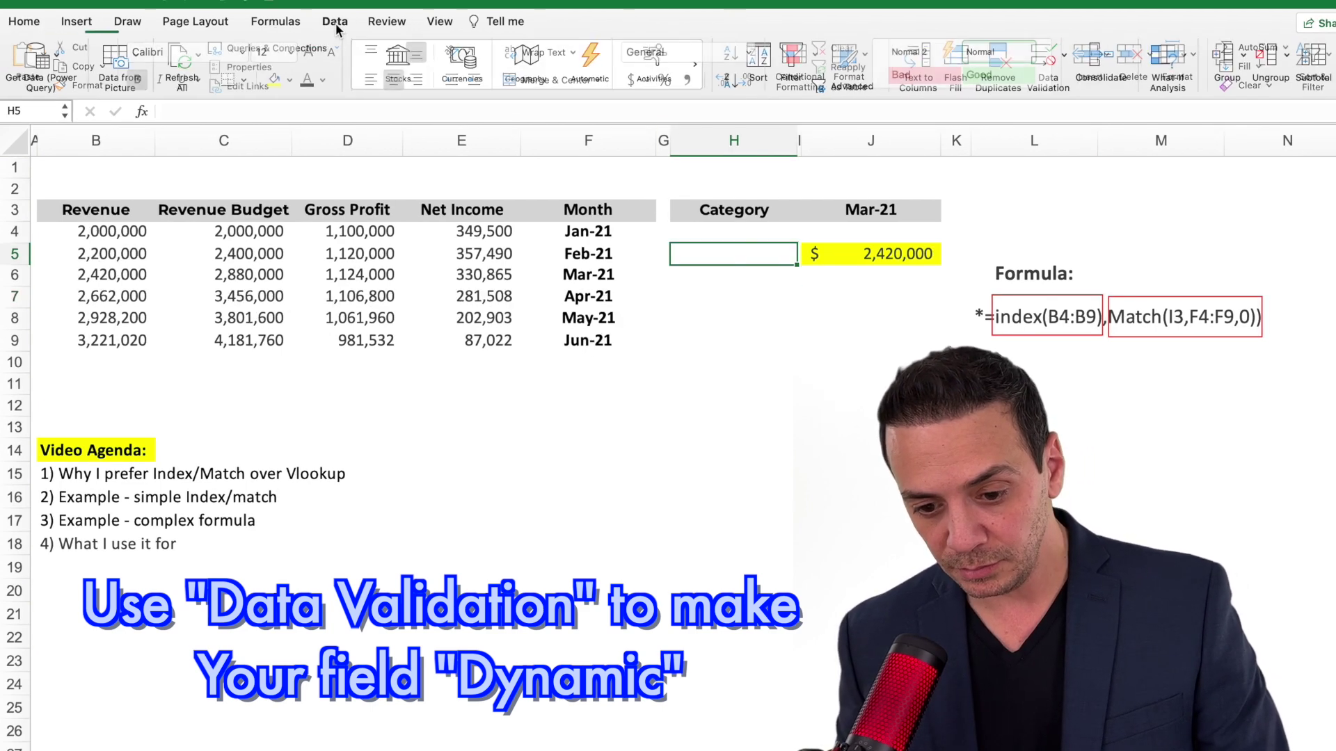
click(1067, 60)
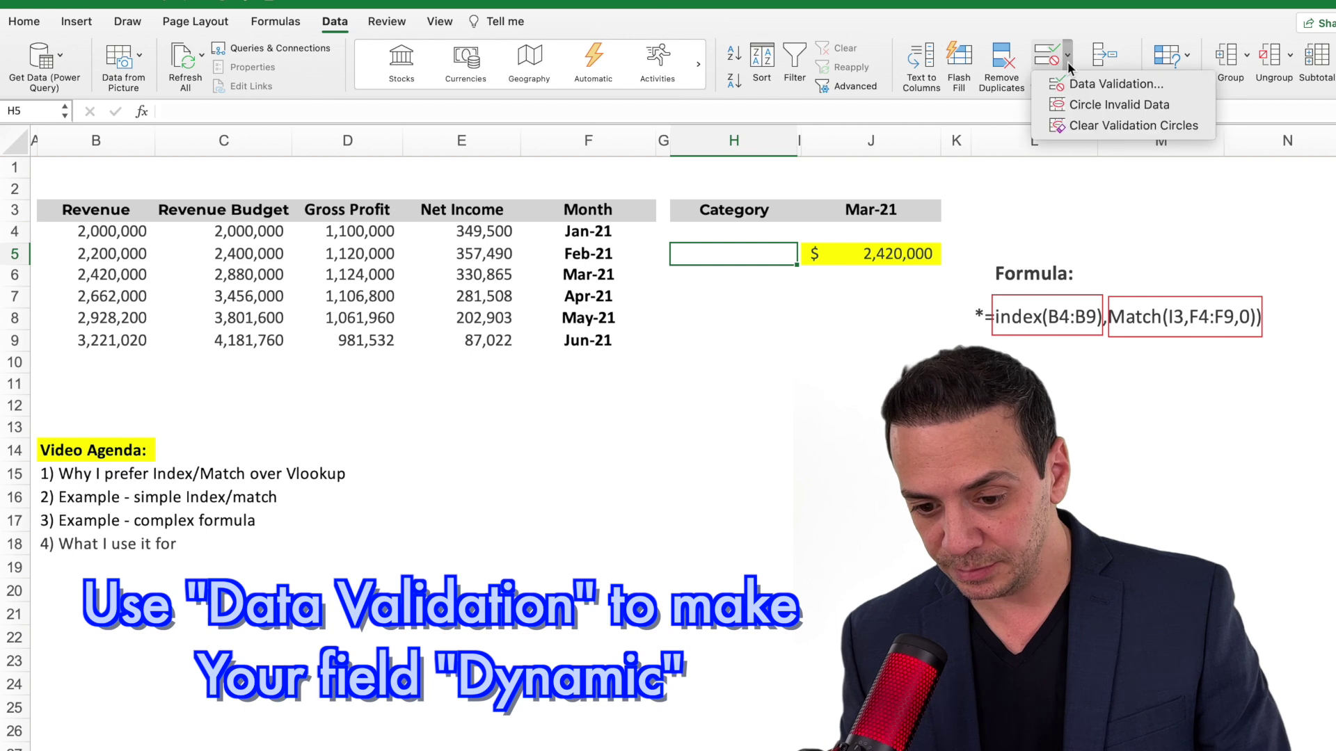
click(1082, 80)
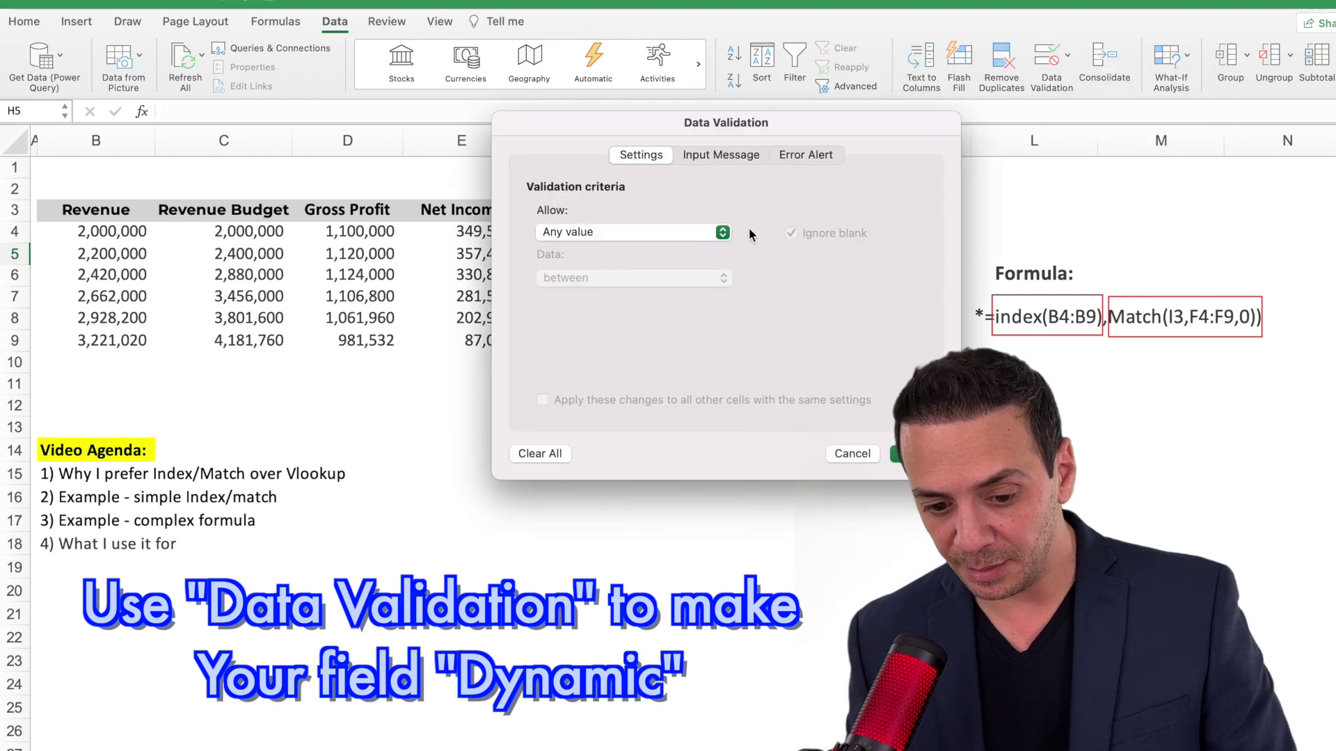
click(722, 232)
click(619, 293)
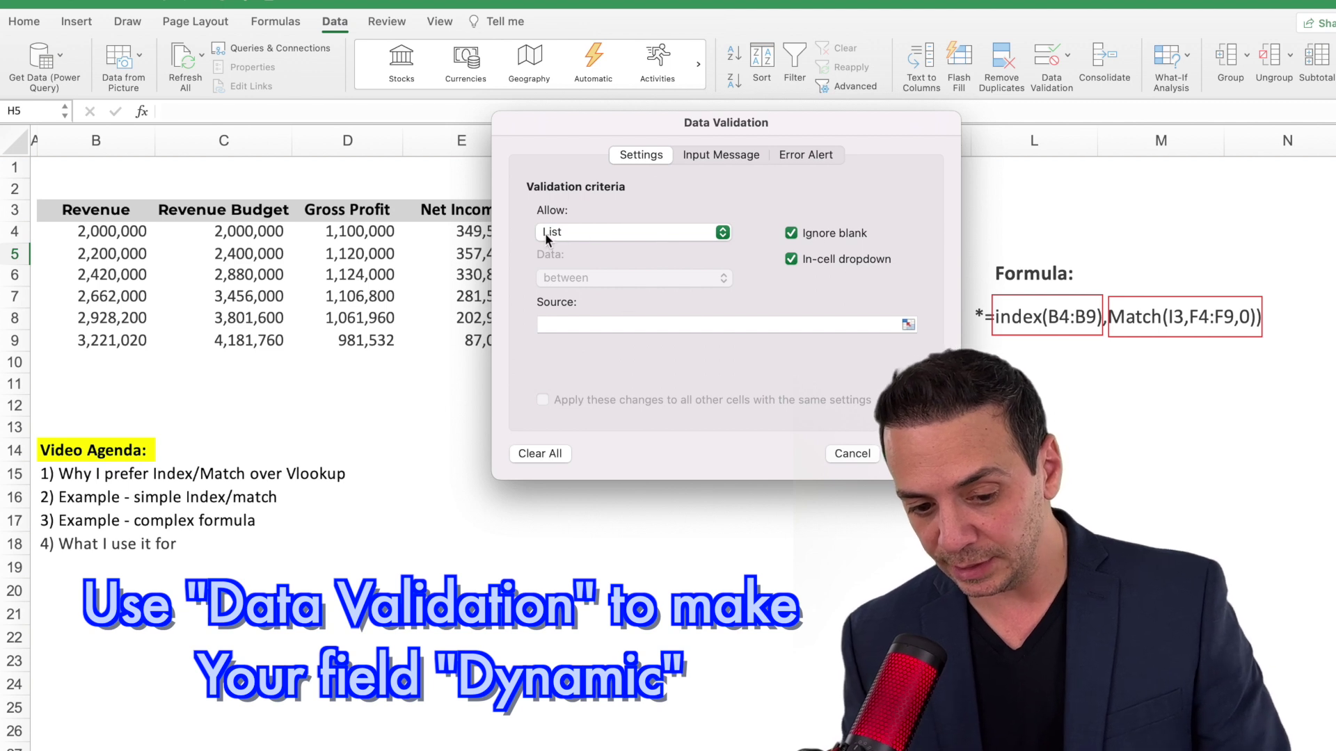
click(561, 330)
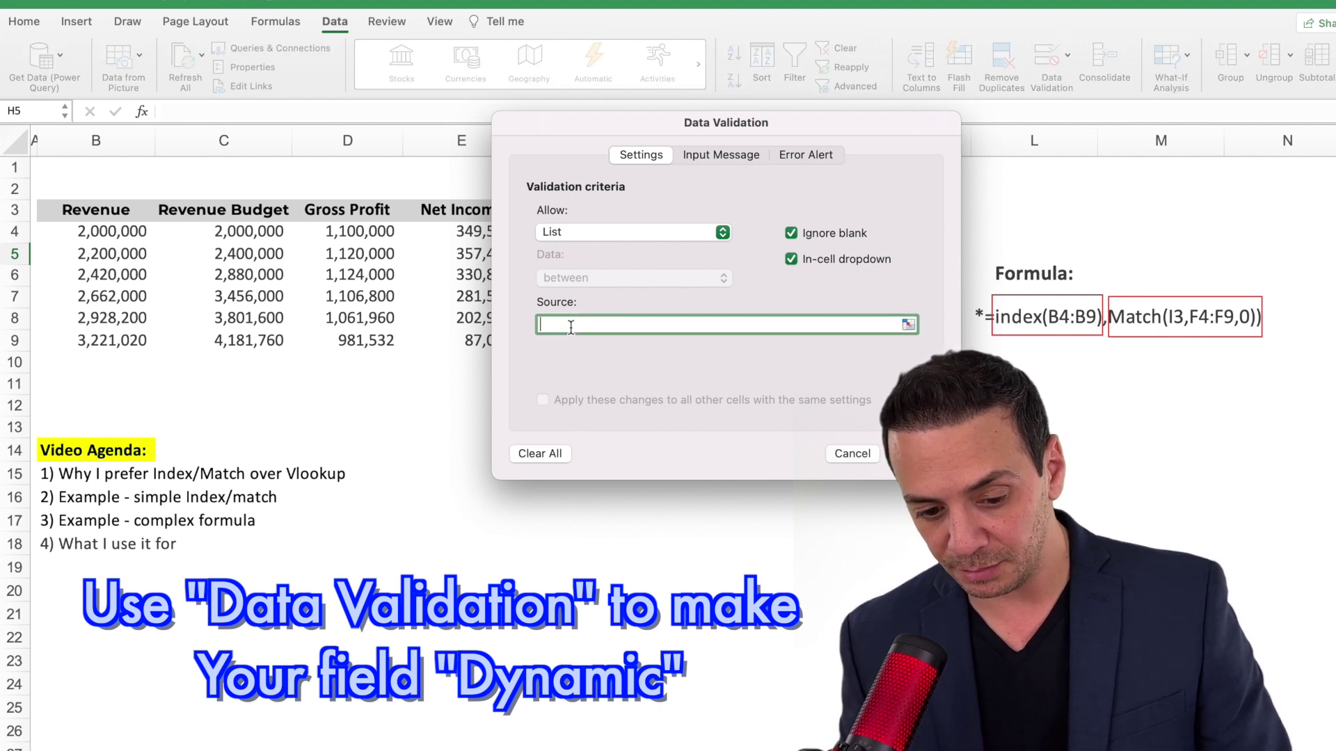
click(103, 213)
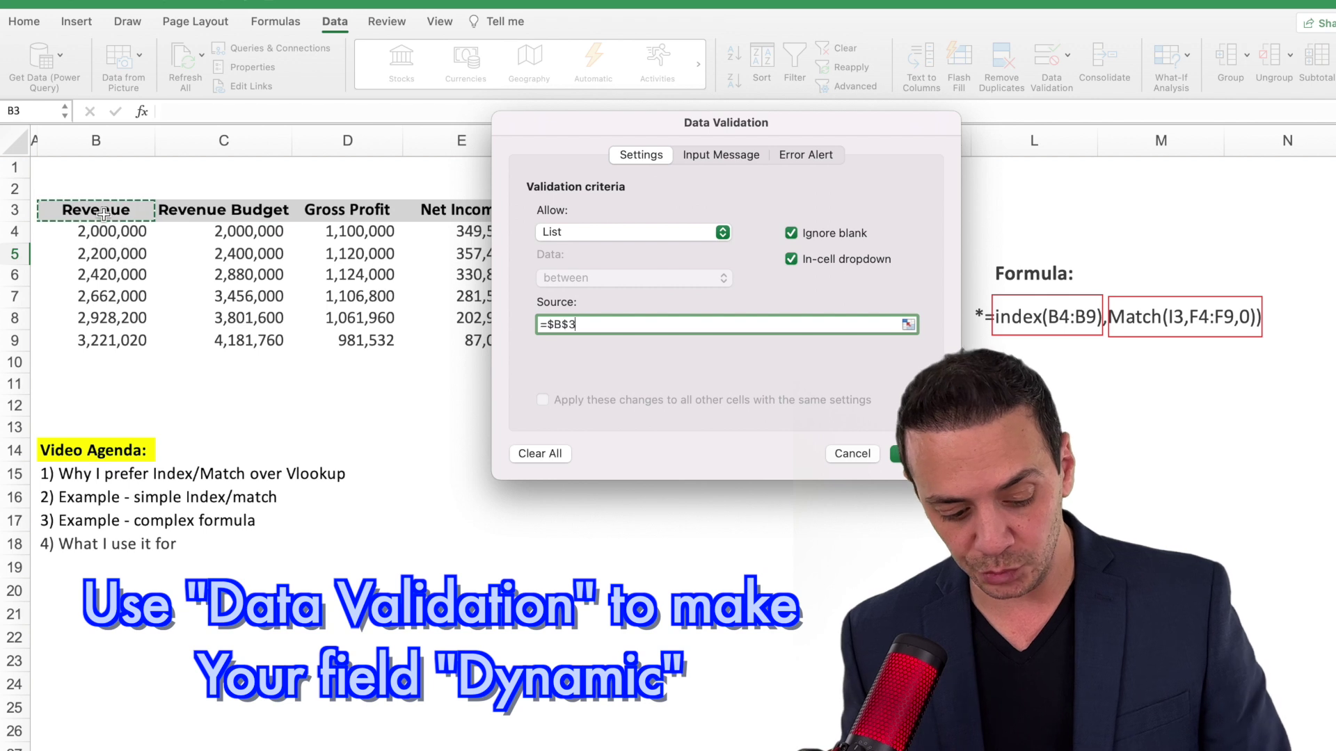
key(shift+Right)
key(shift+Right)
key(shift+Right)
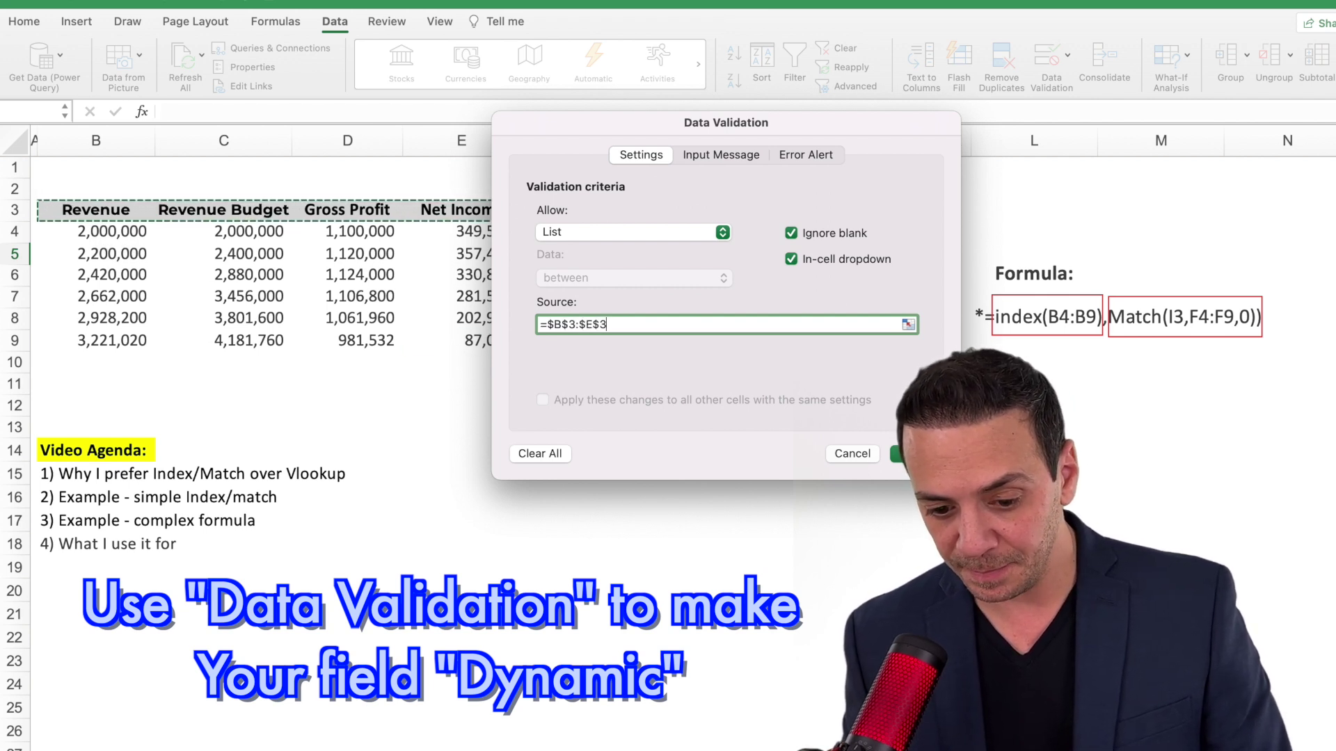
click(902, 454)
click(786, 356)
click(771, 253)
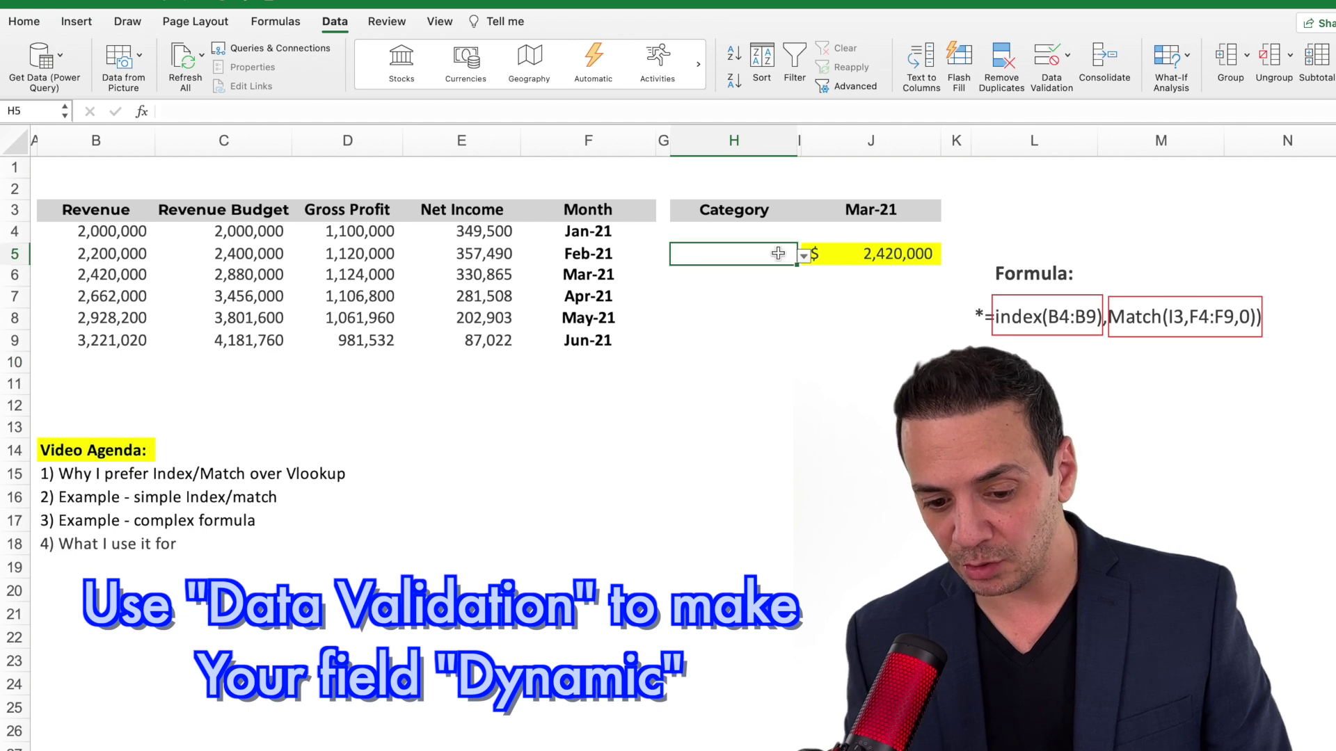
Pick Gross Profit from H5's dropdown and delete the old formula from J5
click(804, 257)
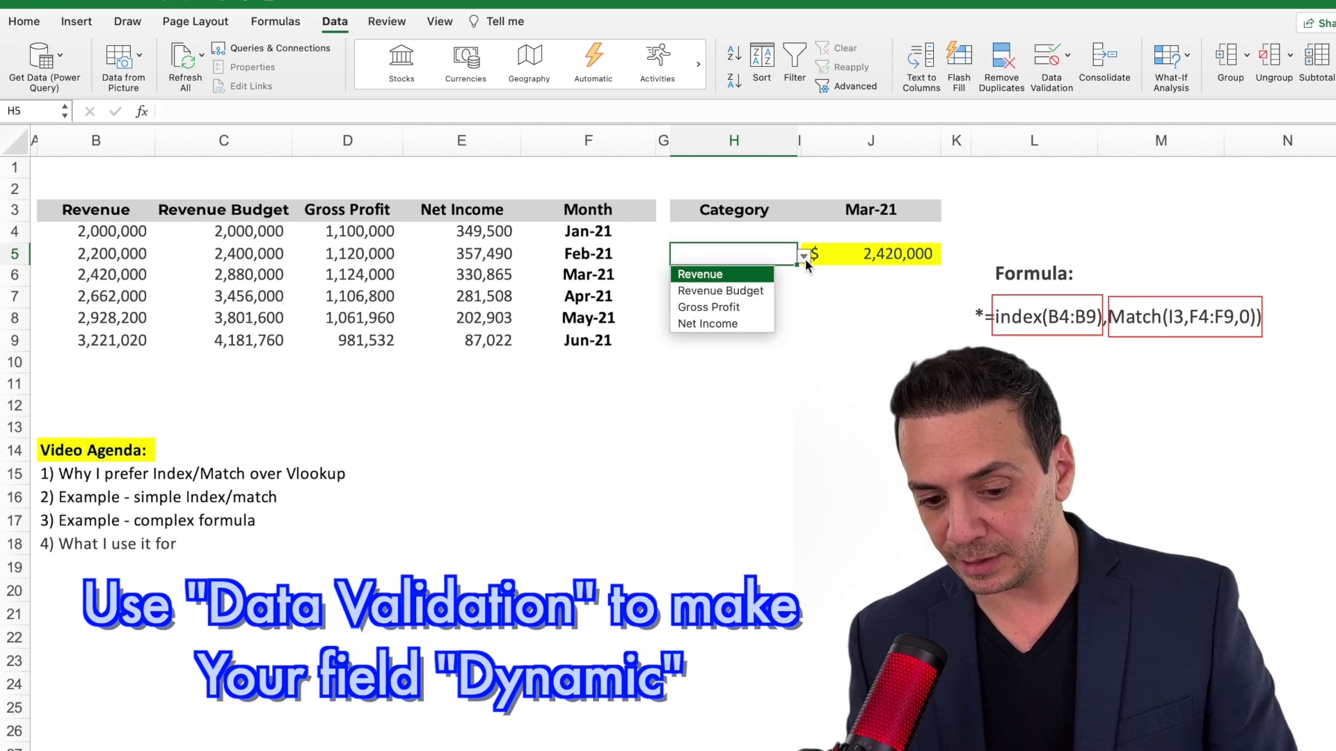
click(745, 307)
click(855, 284)
click(875, 254)
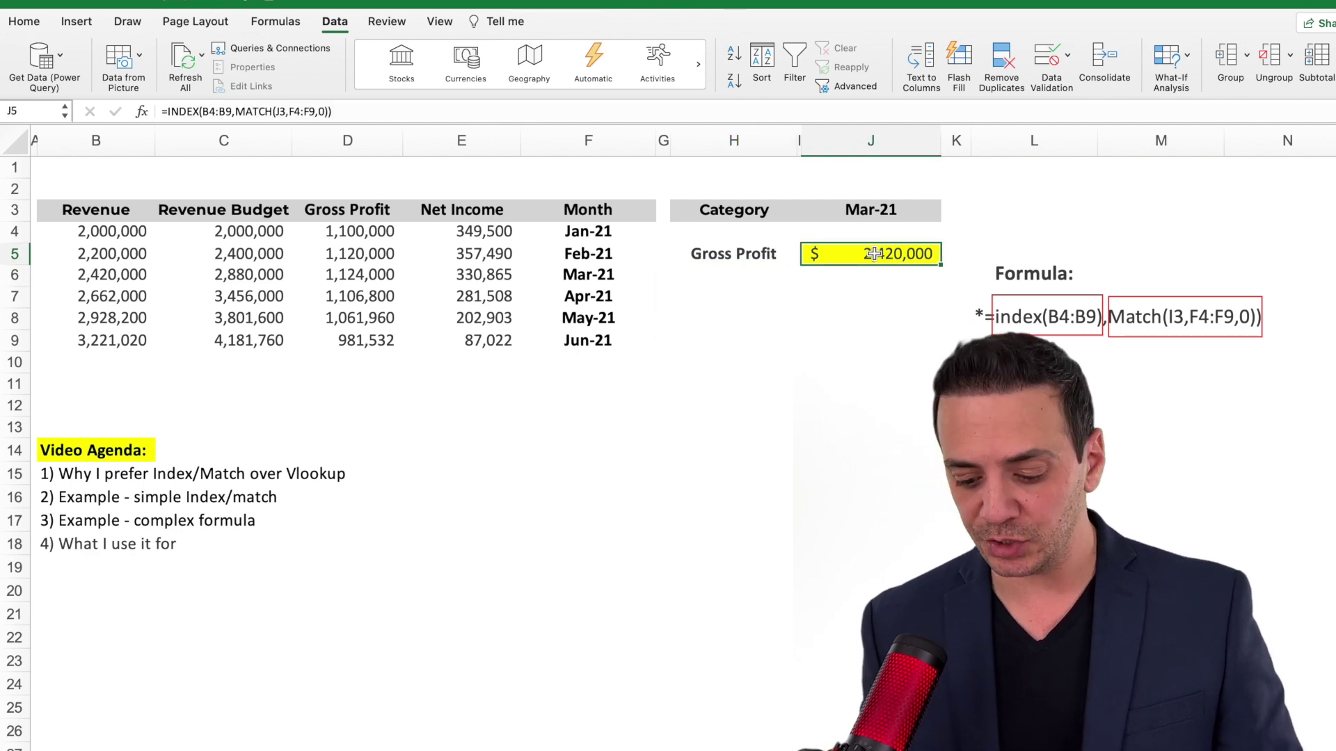
key(Delete)
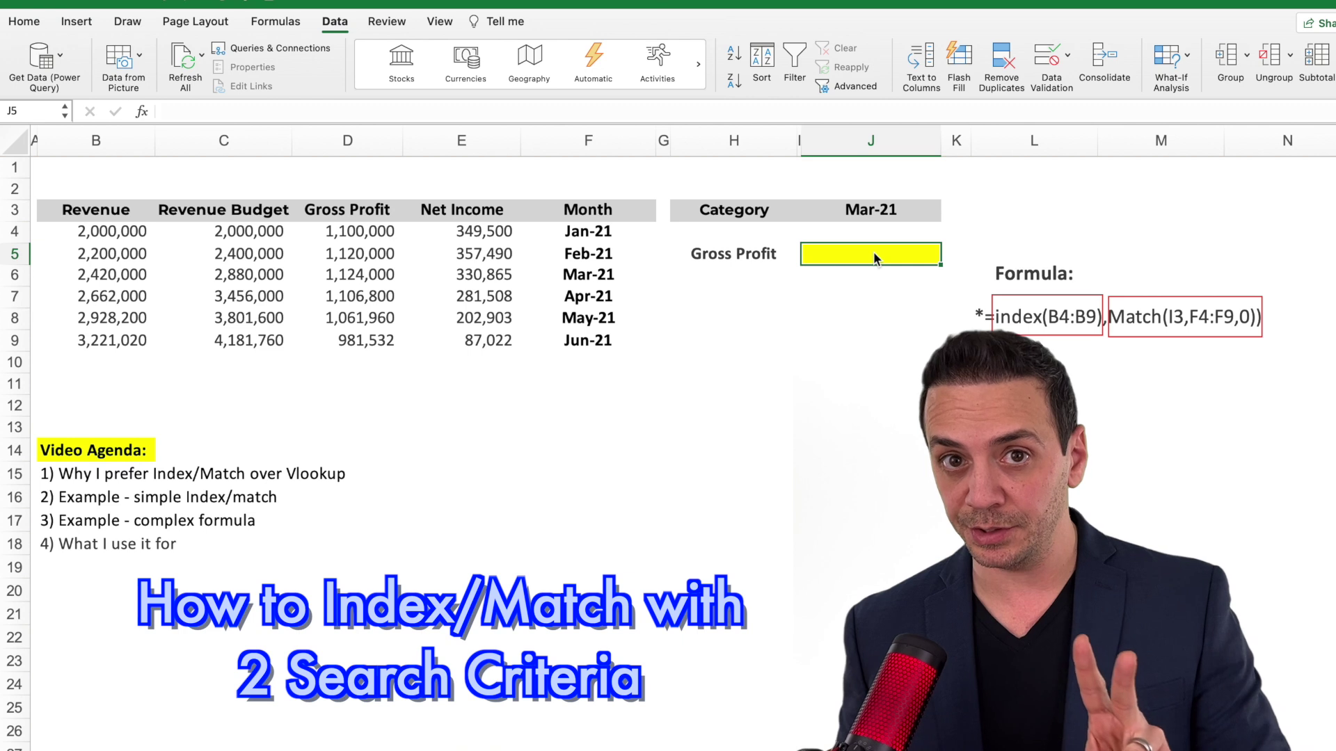
Review the J3 and H5 dropdown choices, then start =INDEX( in J5
click(846, 297)
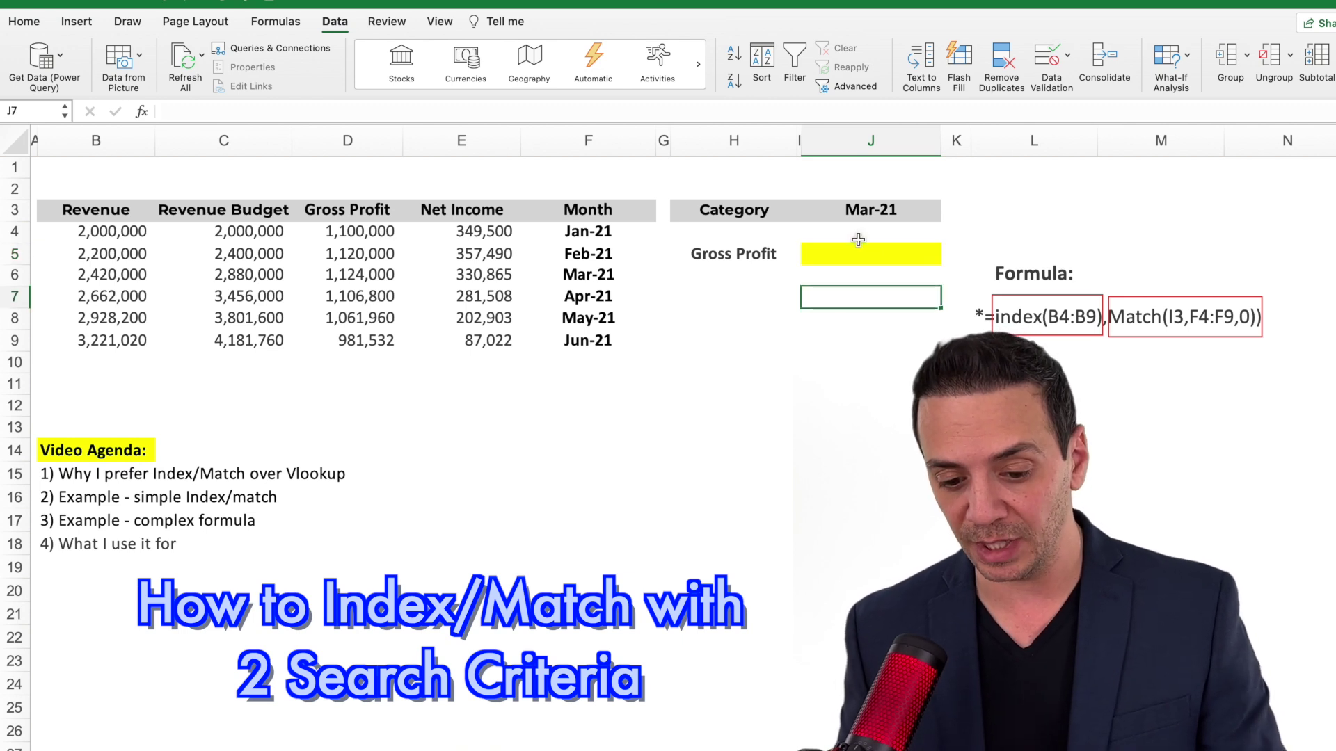
click(882, 216)
click(734, 259)
click(878, 257)
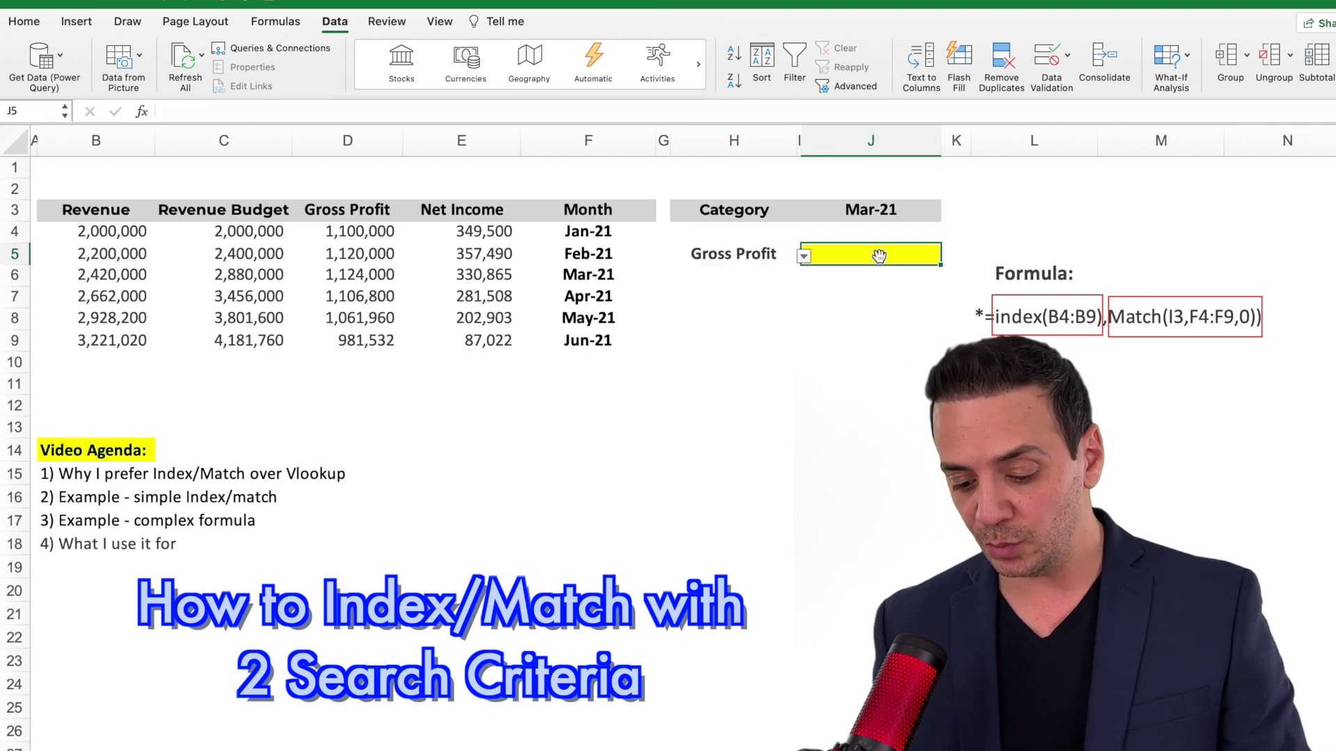
text(=ind)
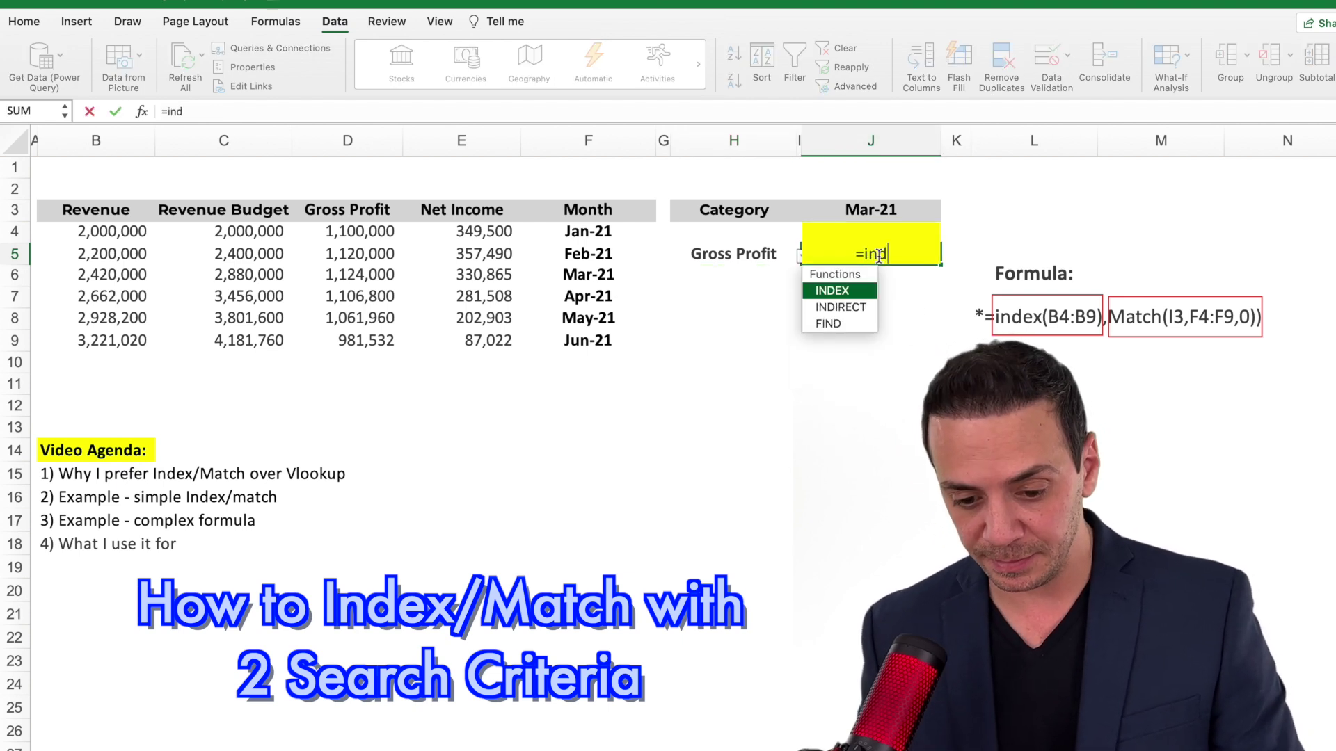
double_click(837, 291)
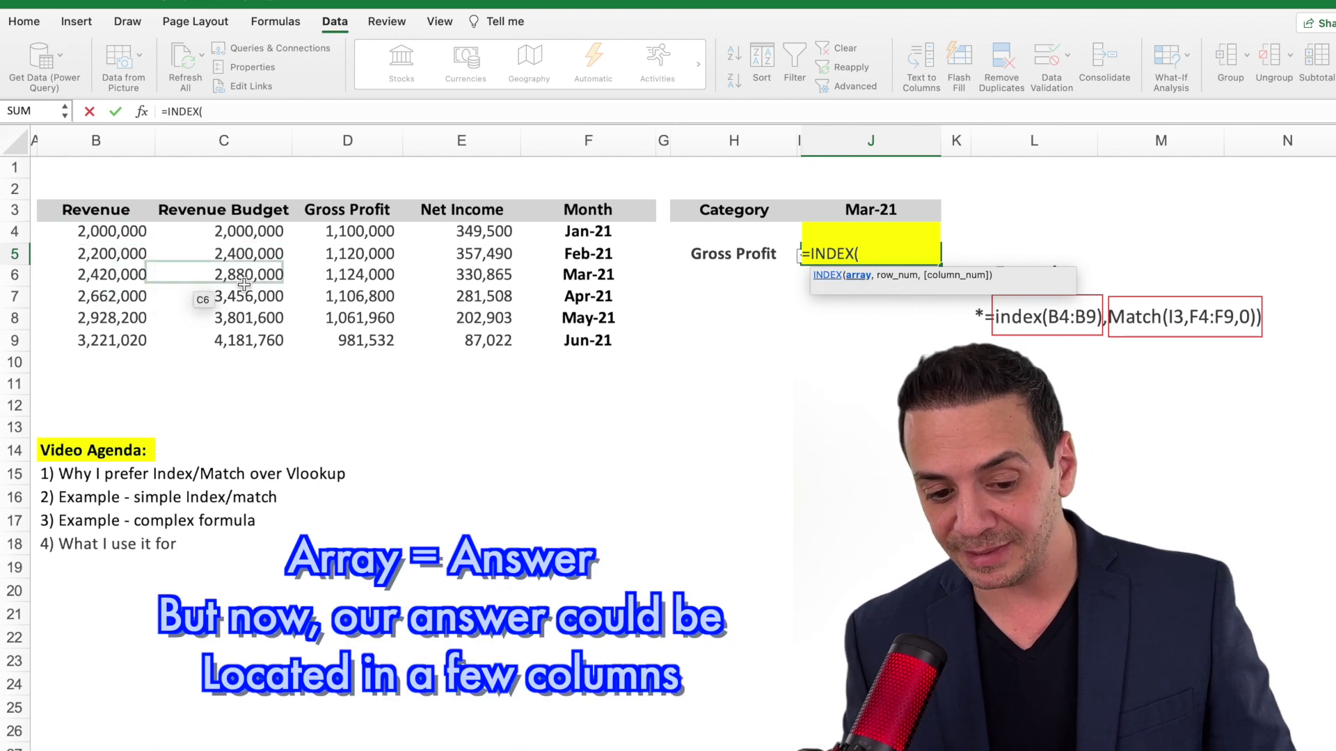
Set the INDEX array to the whole data block B4:F9 and insert a nested MATCH for the row
drag(103, 232, 551, 345)
drag(550, 344, 550, 343)
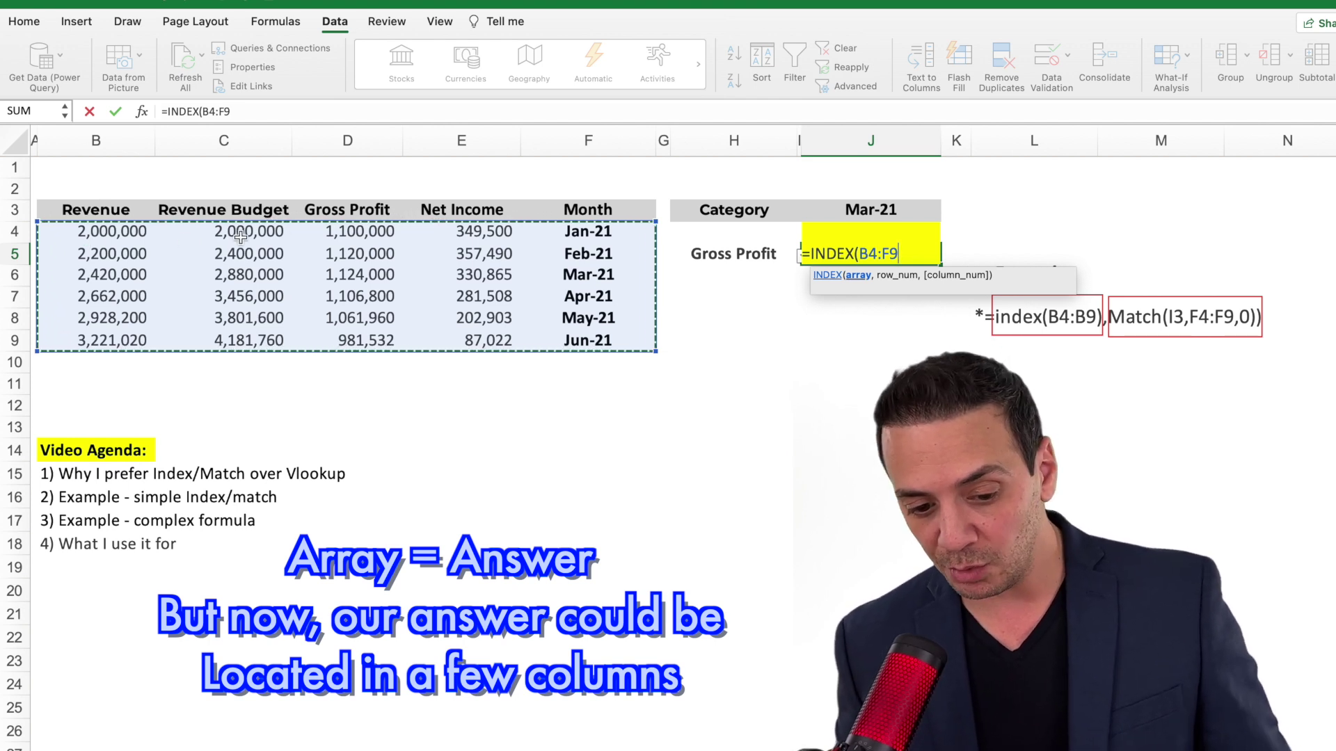
text(,)
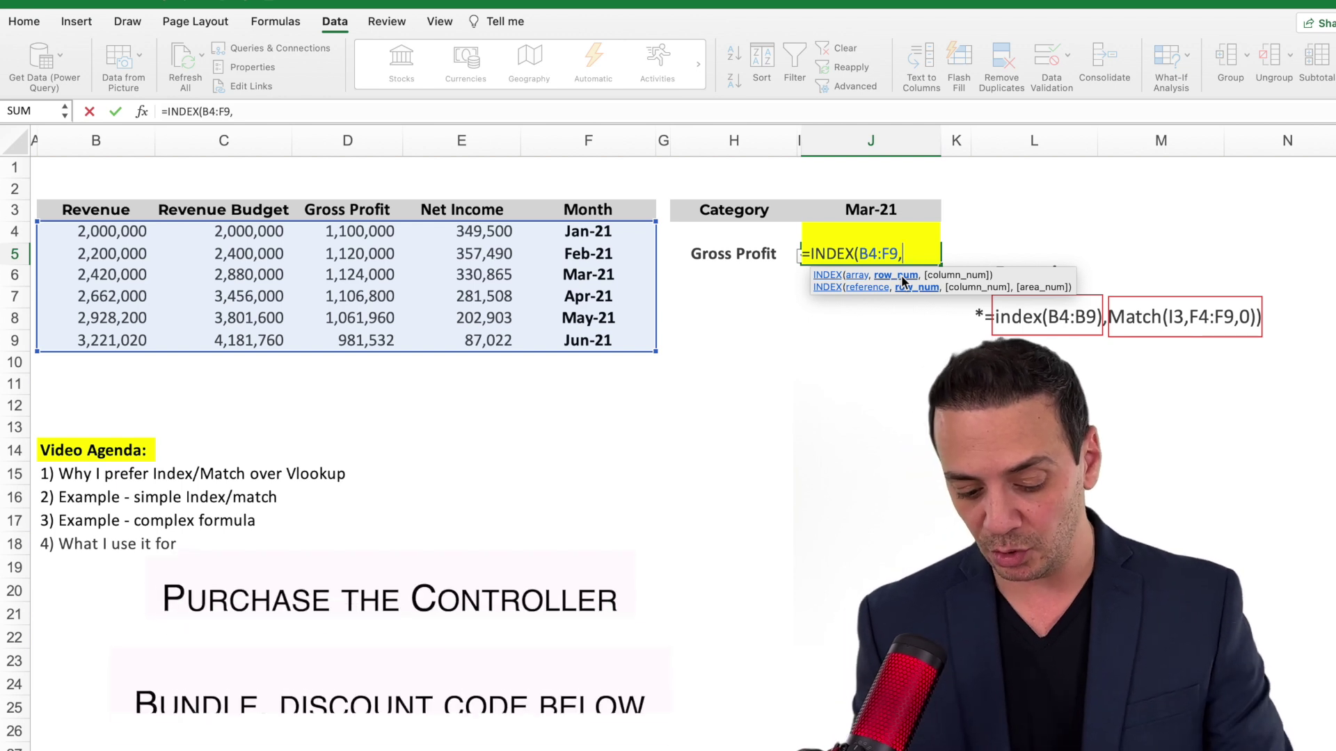
text(mat)
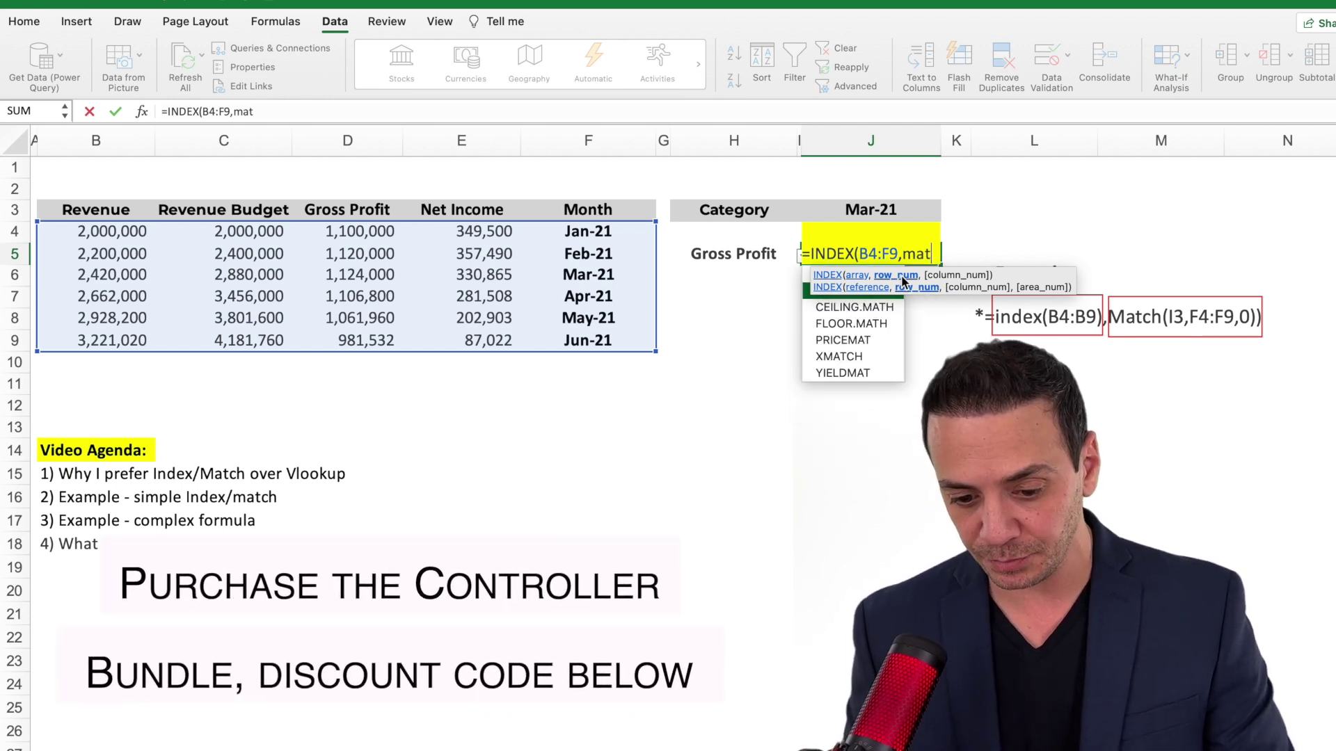
double_click(805, 290)
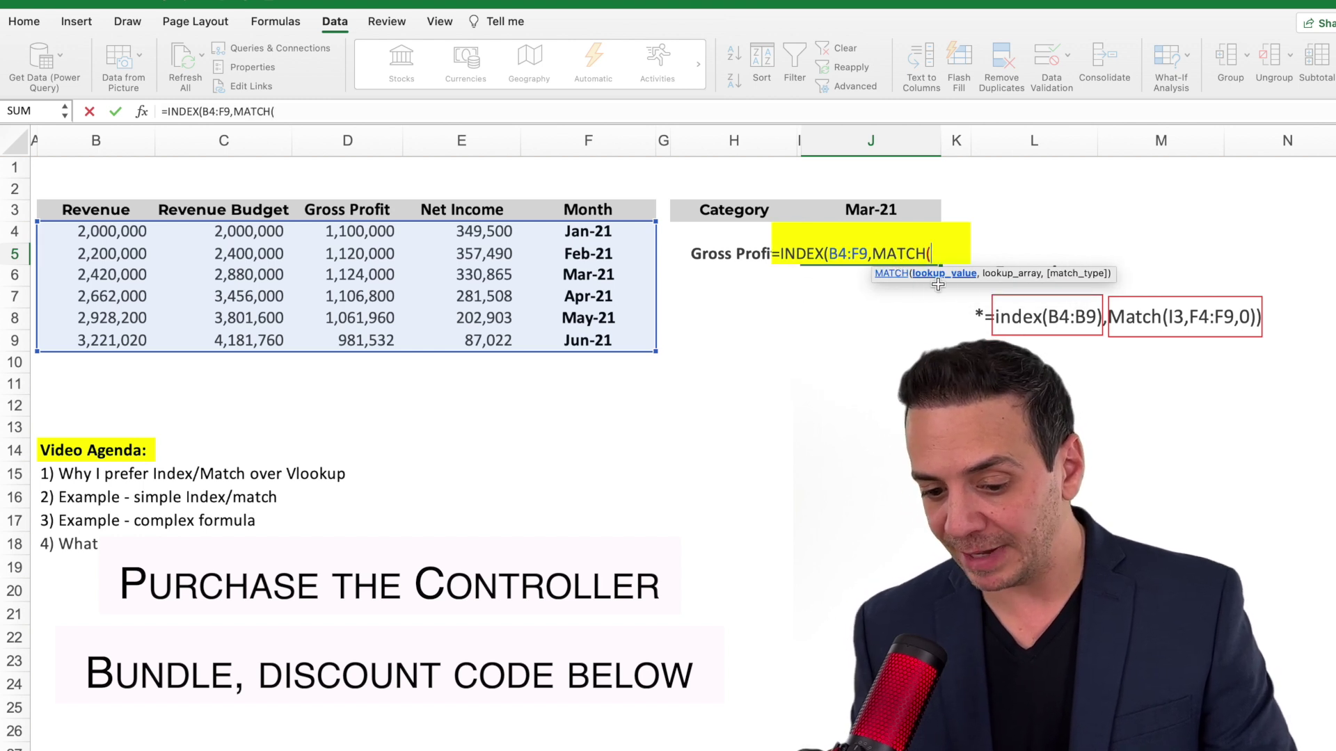
Complete the row lookup as MATCH(J3,F4:F9,0) and begin a second MATCH for the column
click(870, 210)
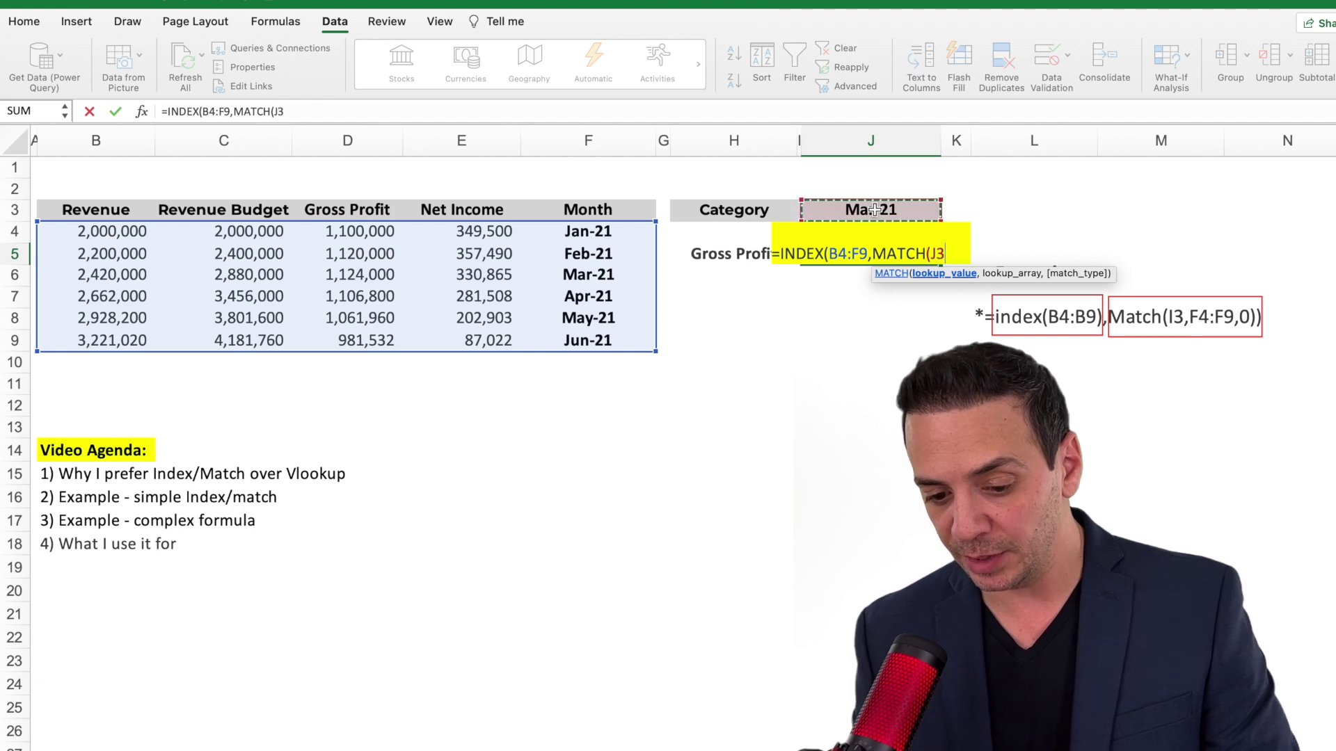
text(,)
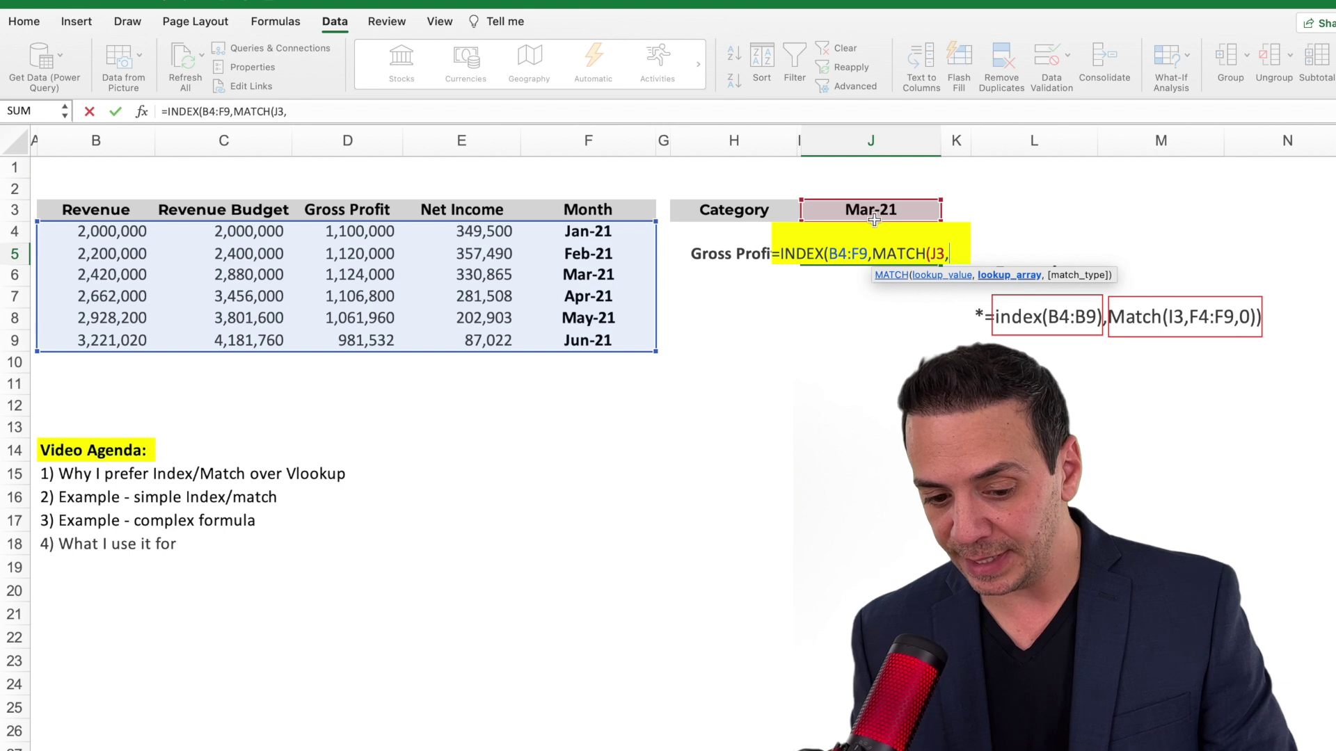
drag(603, 238, 587, 342)
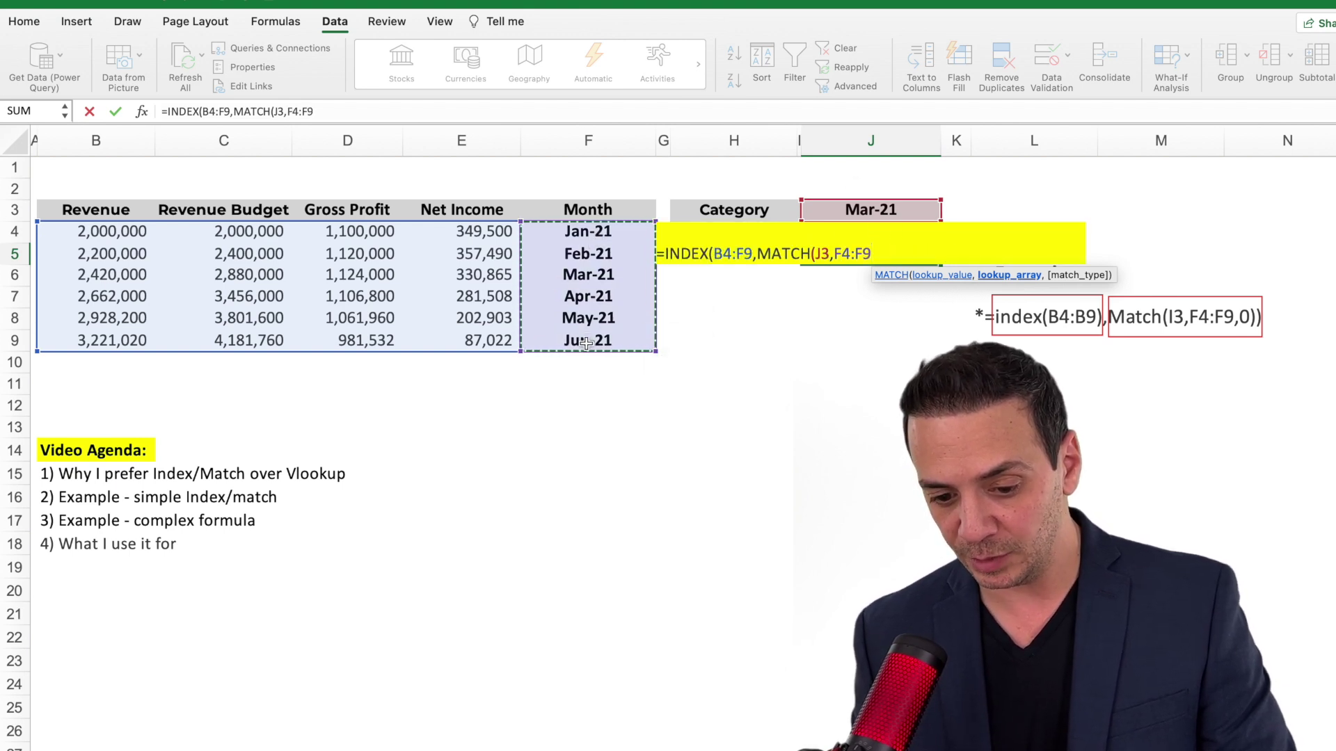
text(,)
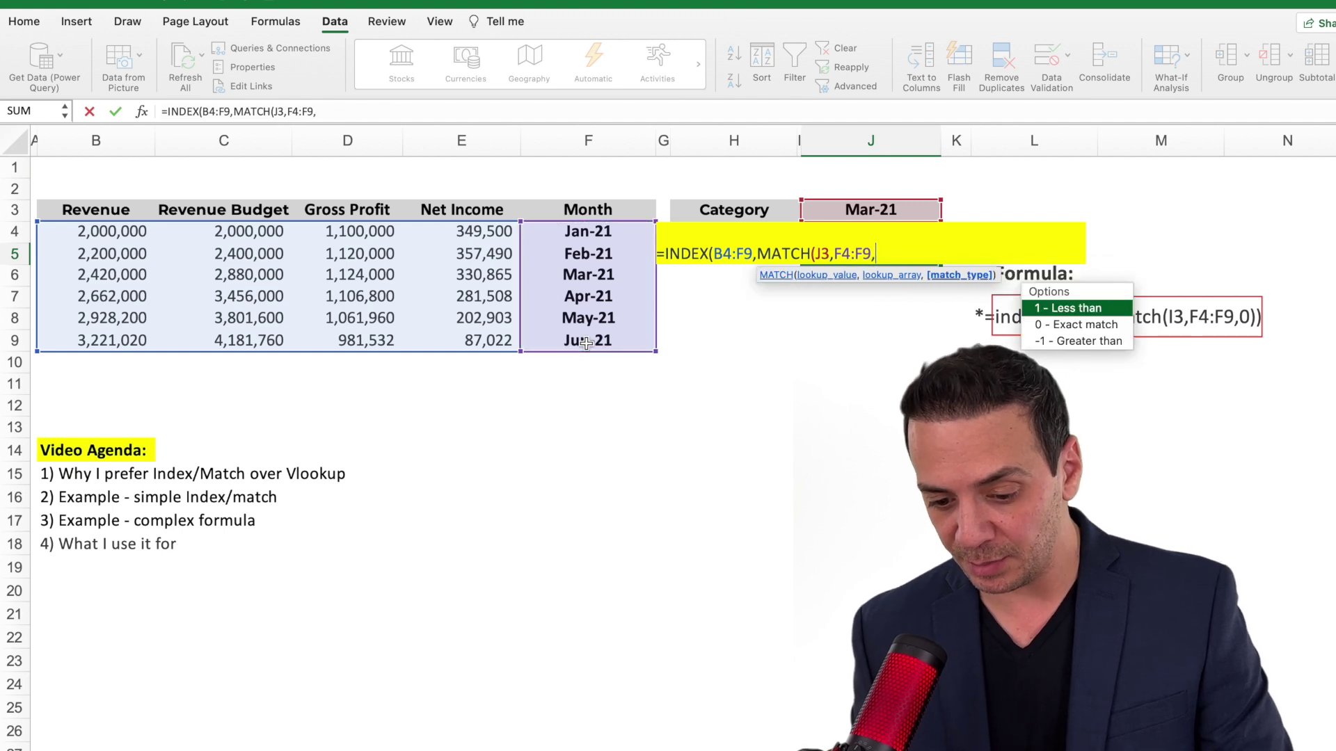
text(0)
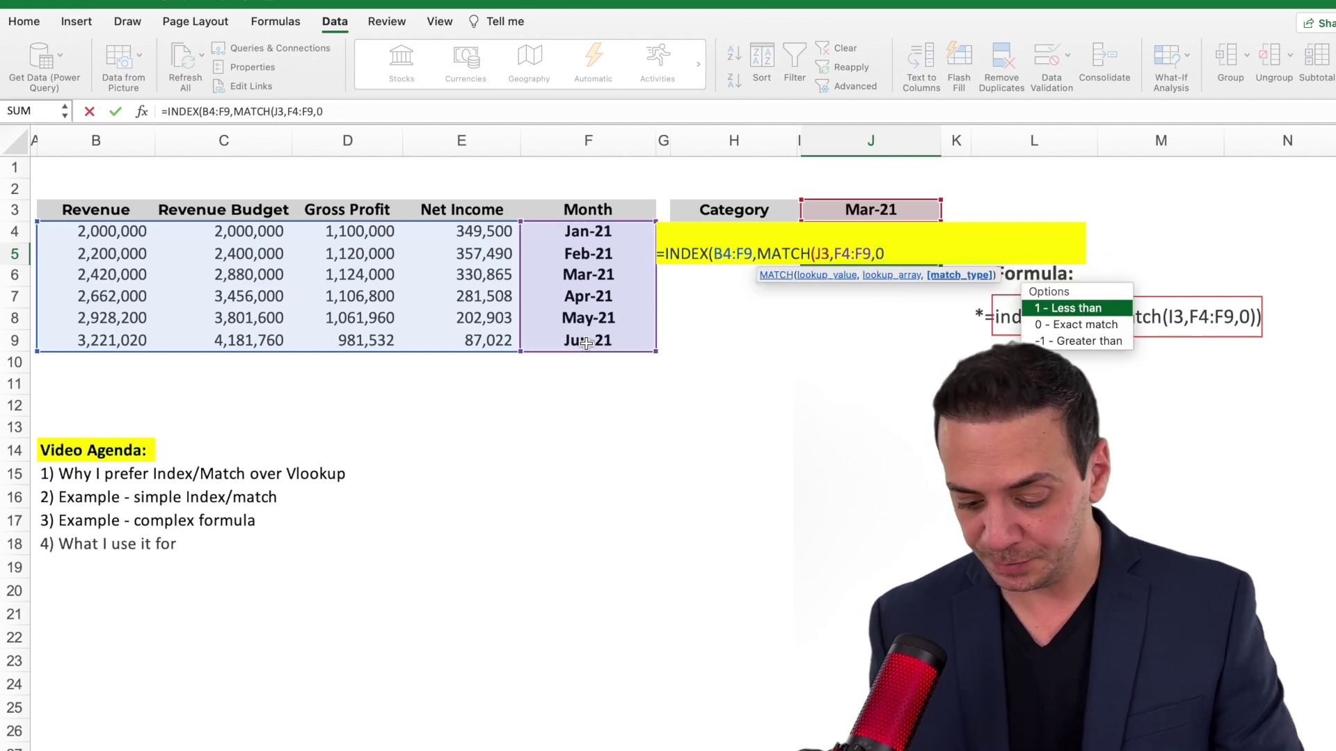
text())
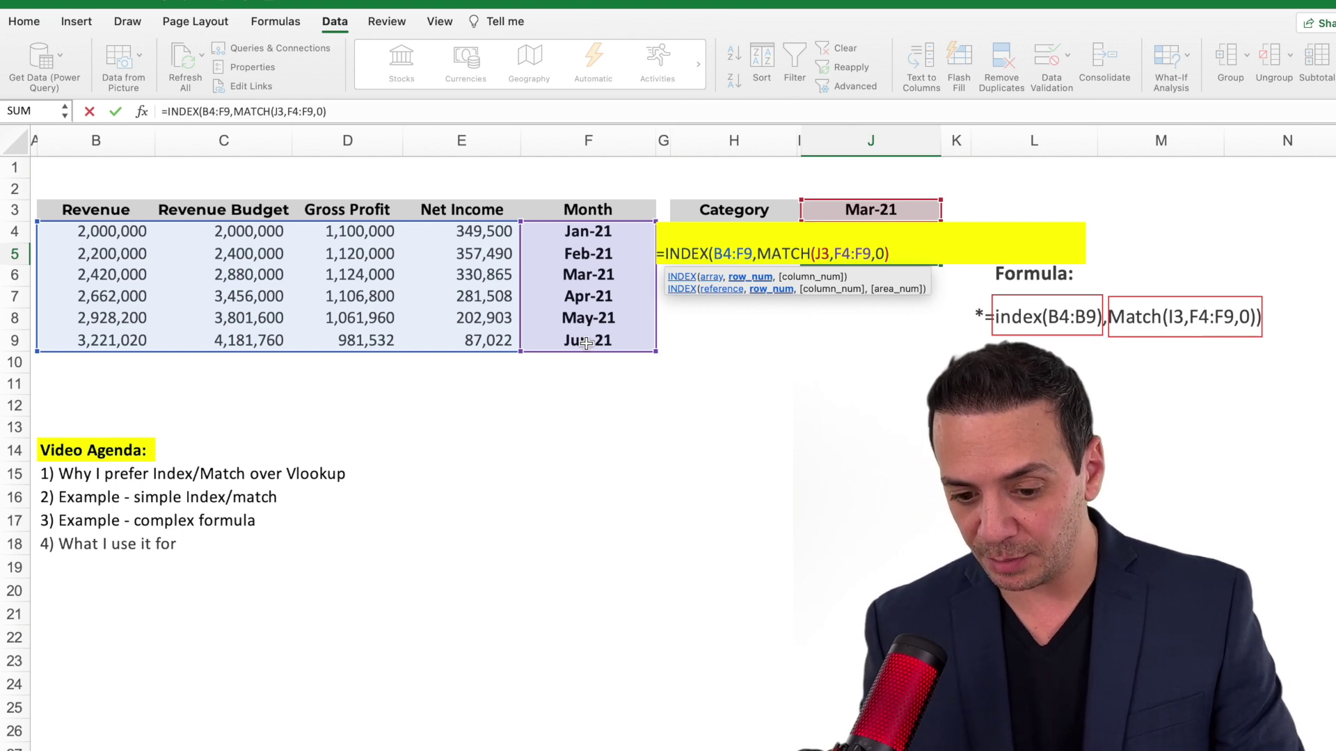
text(,match()
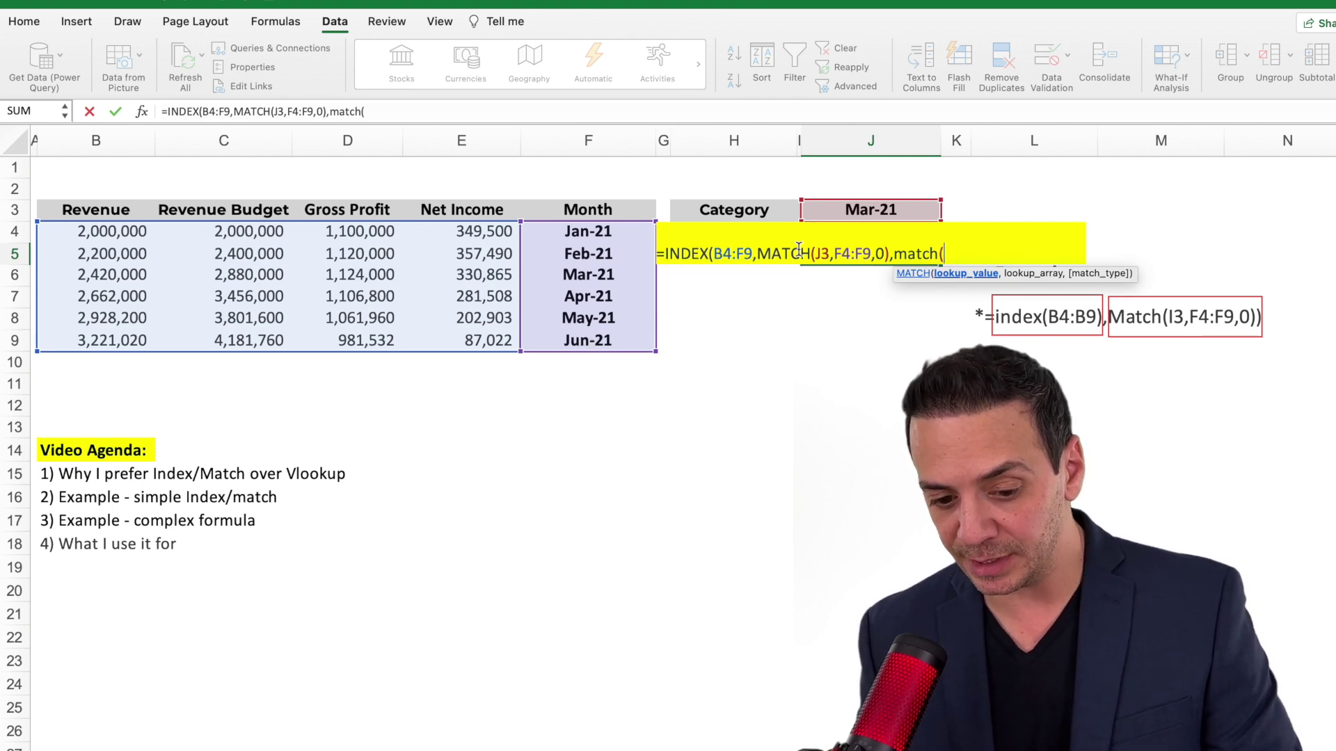
Finish with column lookup MATCH(H5,B3:F3,0), close the brackets and commit, returning $1,124,000
click(715, 211)
key(Down)
key(Down)
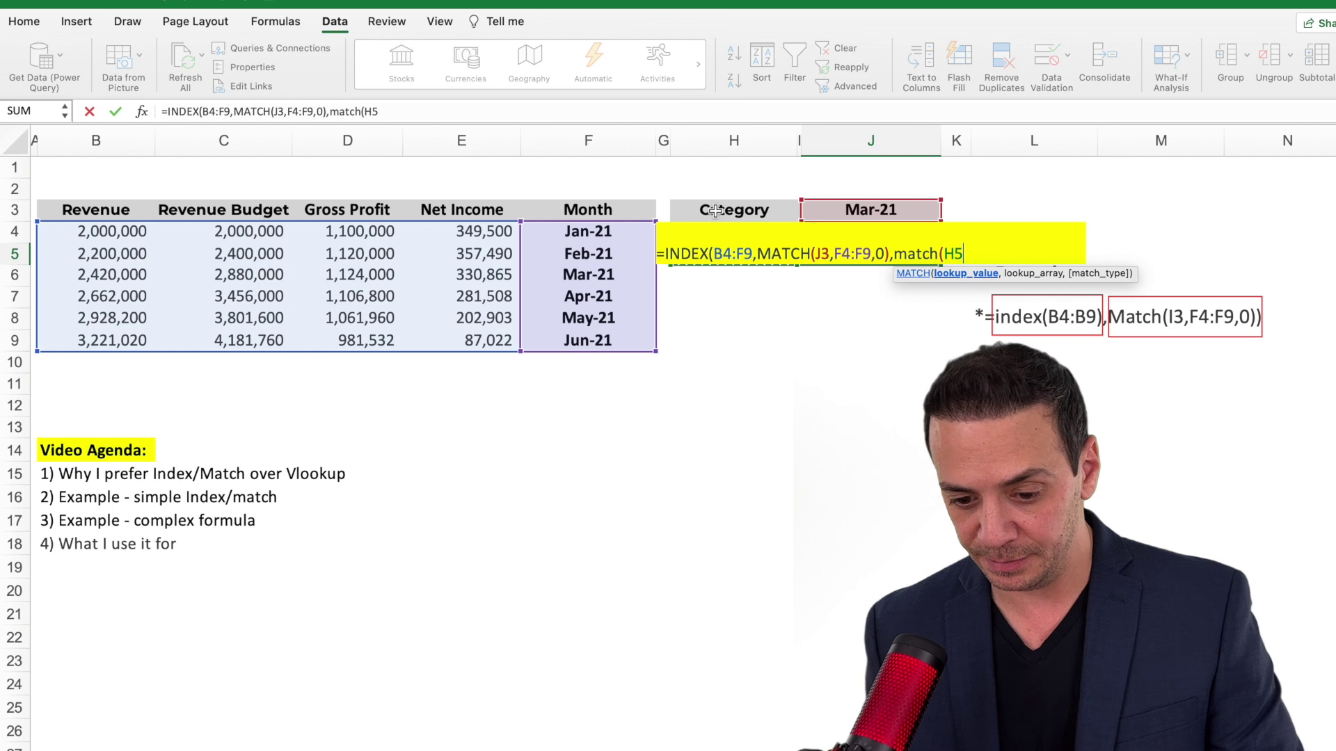
text(,)
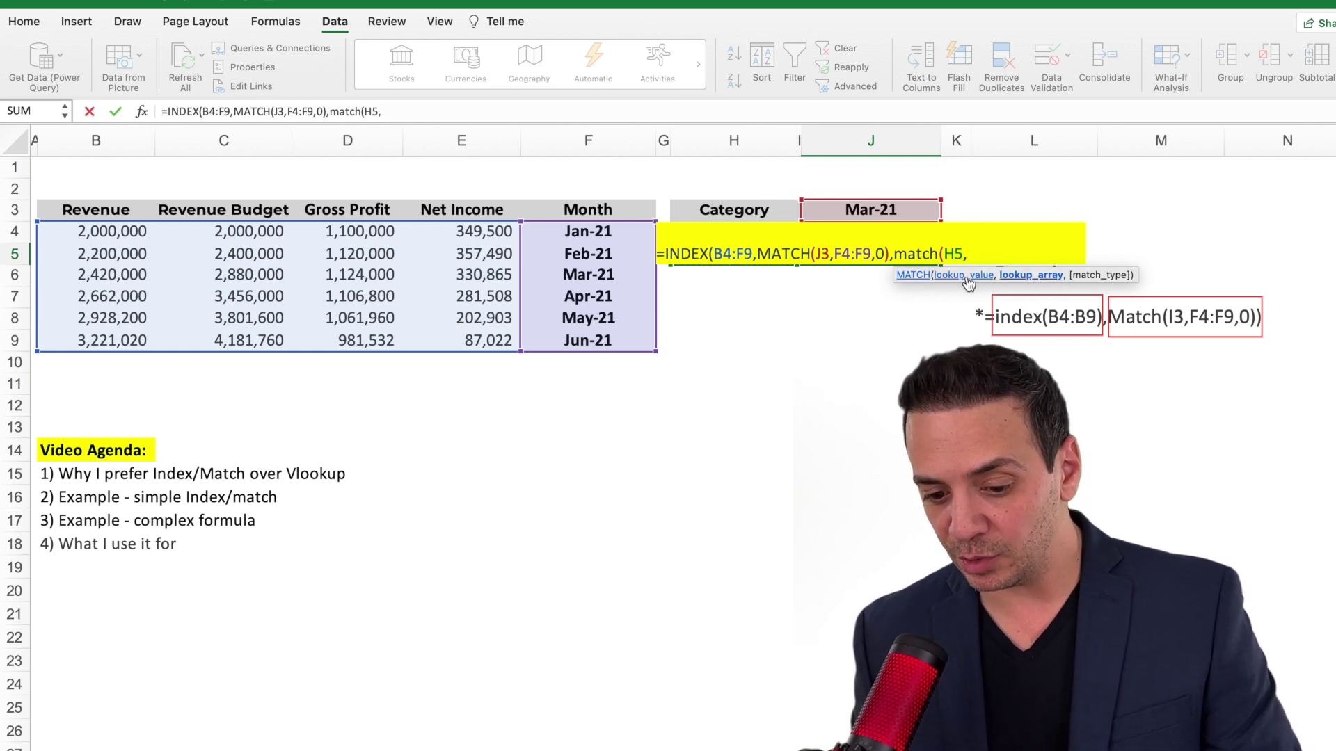
click(93, 212)
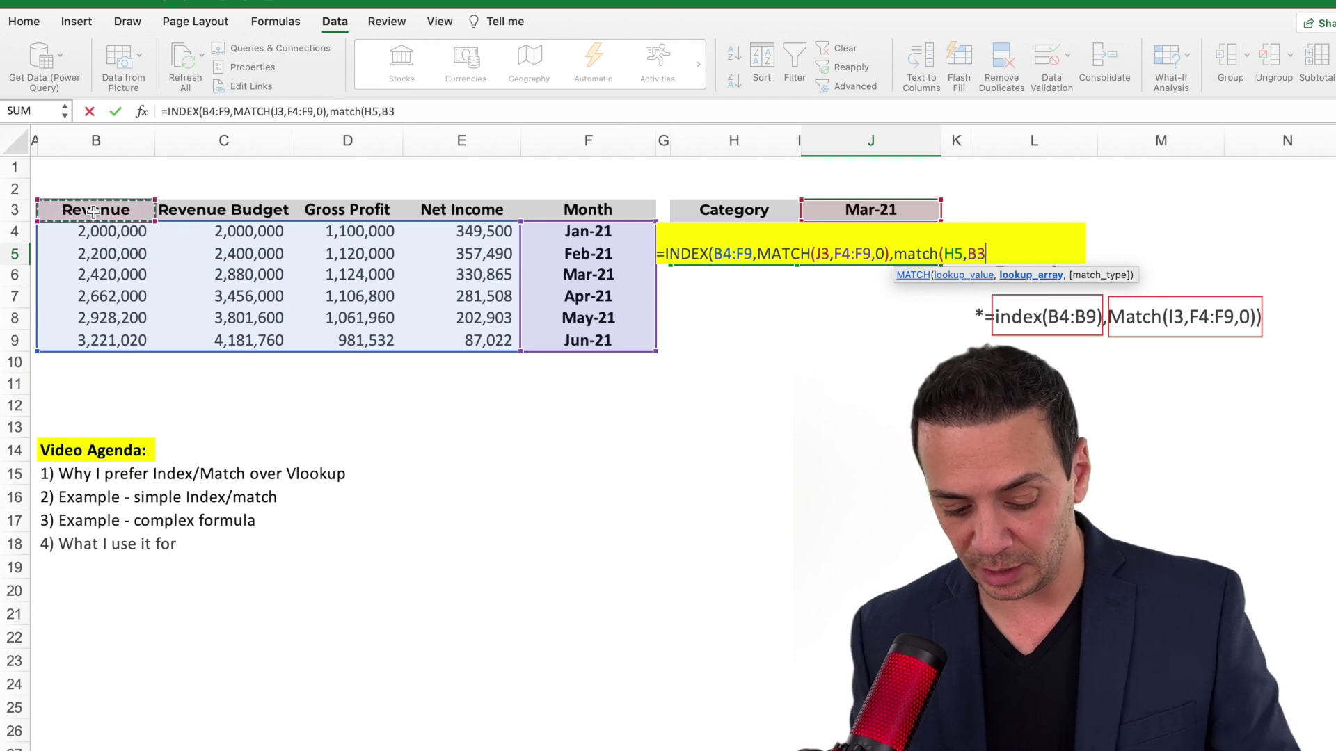
key(shift+Right)
key(shift+Right)
key(shift+Right)
key(shift+Right)
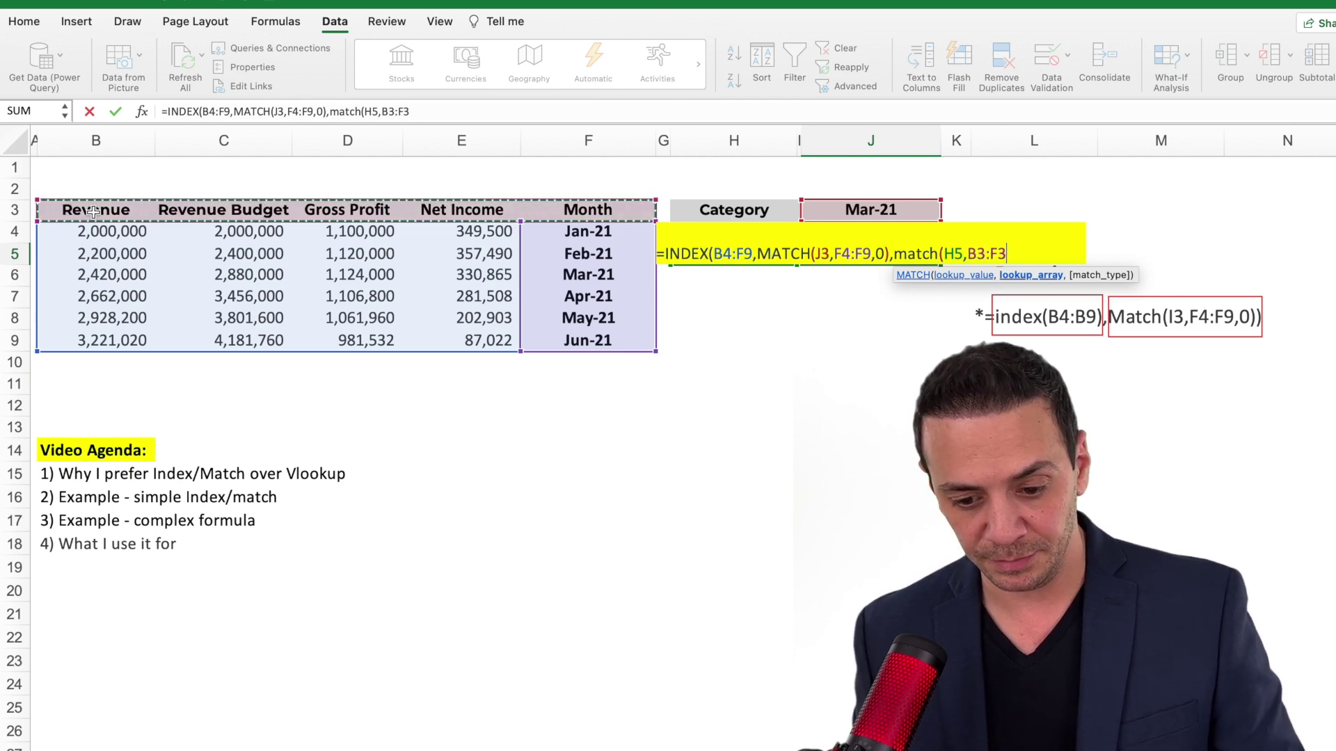
text(,0)
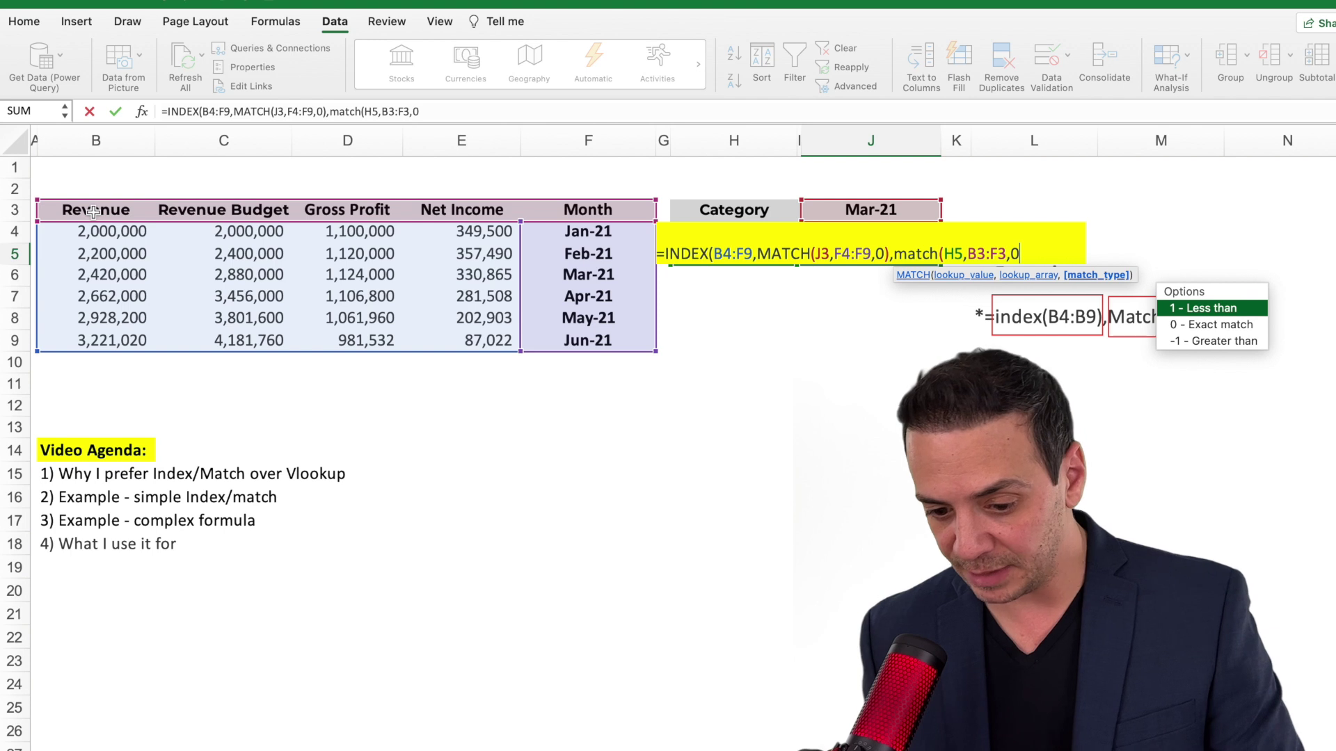
text())
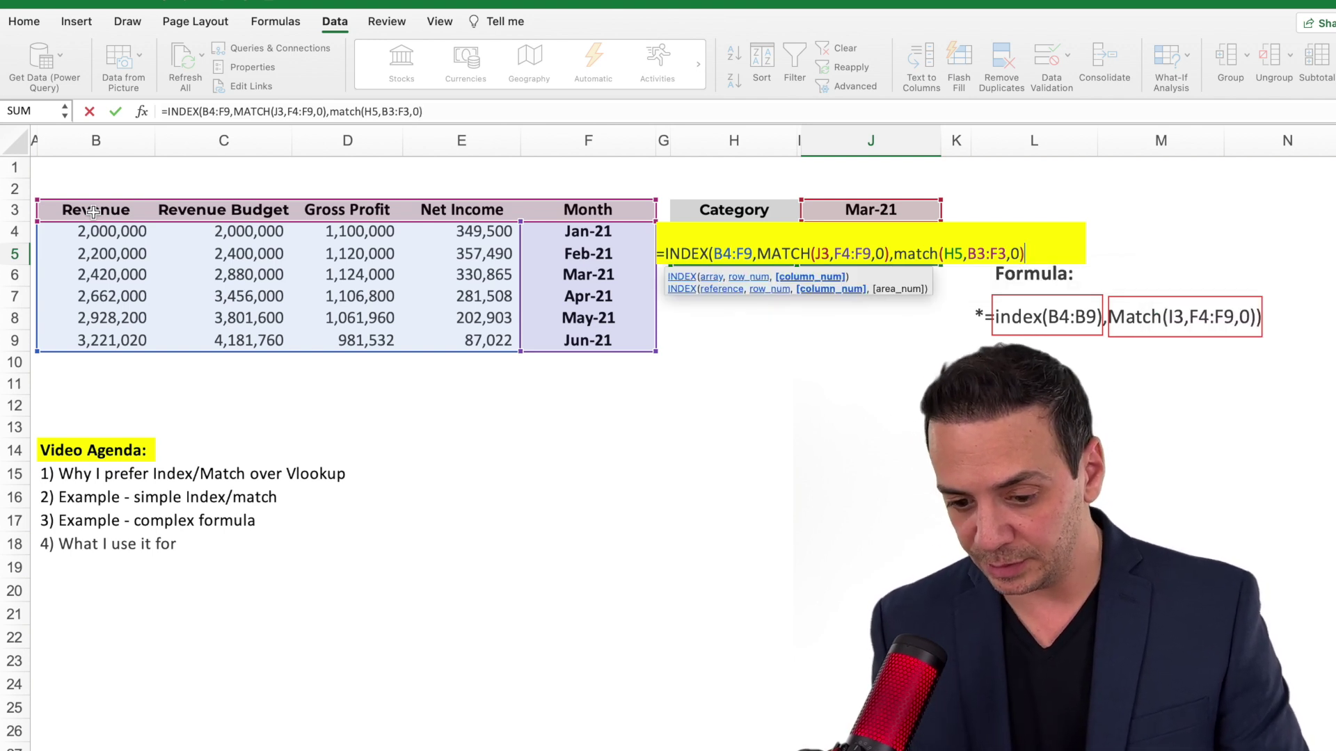
text())
key(Return)
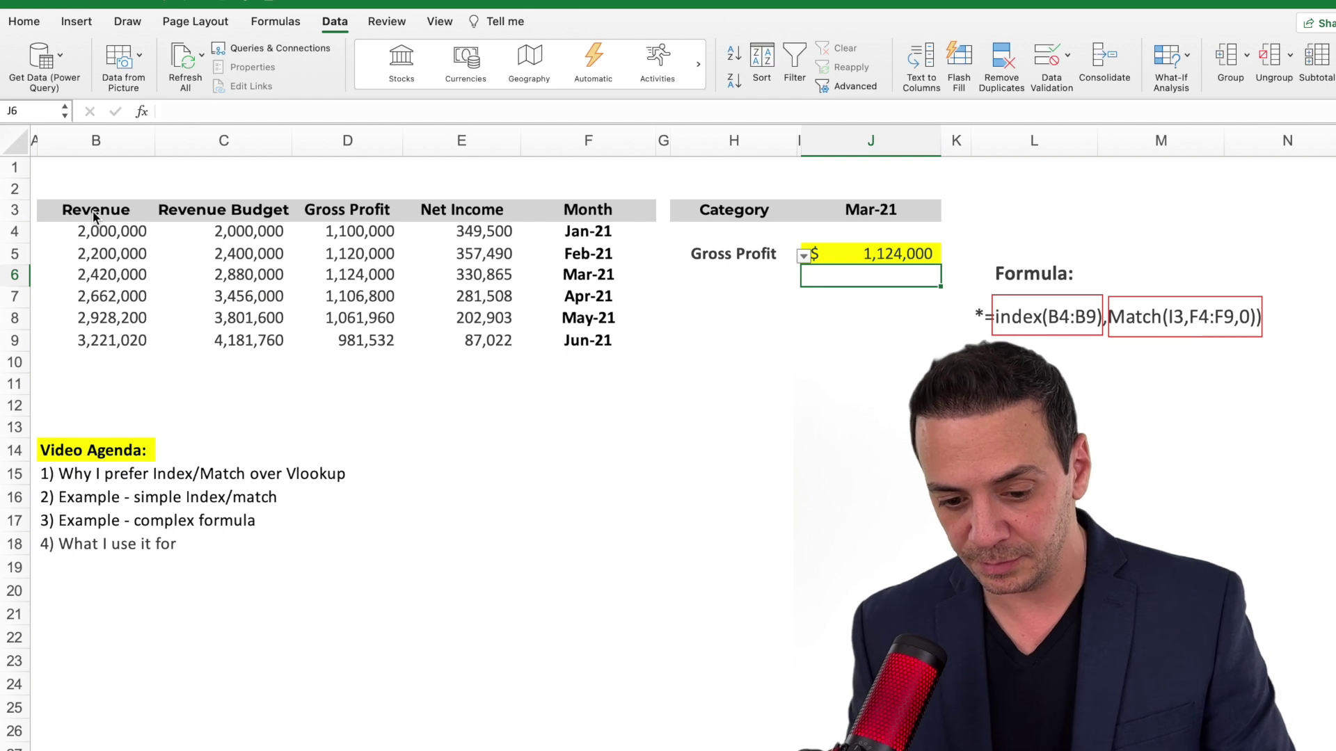
Test the formula by choosing Revenue, then Net Income, as the category in H5
key(Up)
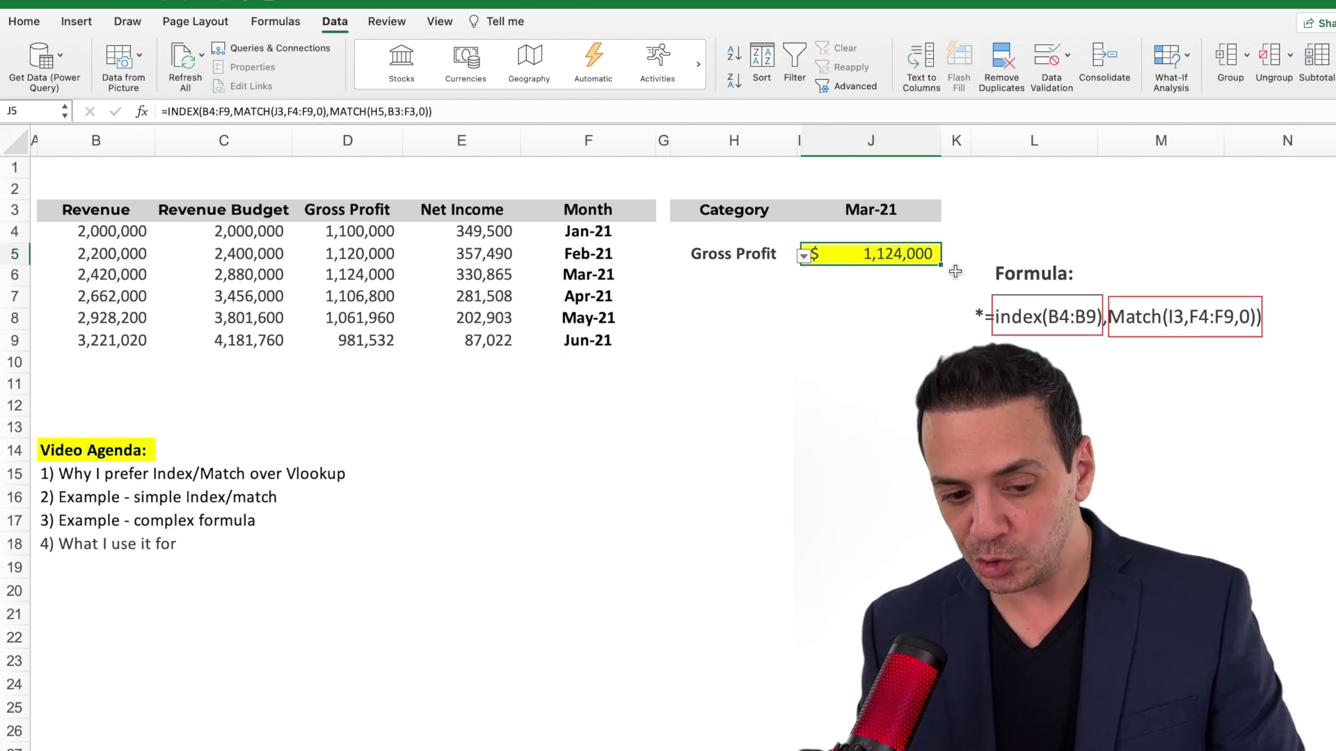
click(882, 210)
click(779, 255)
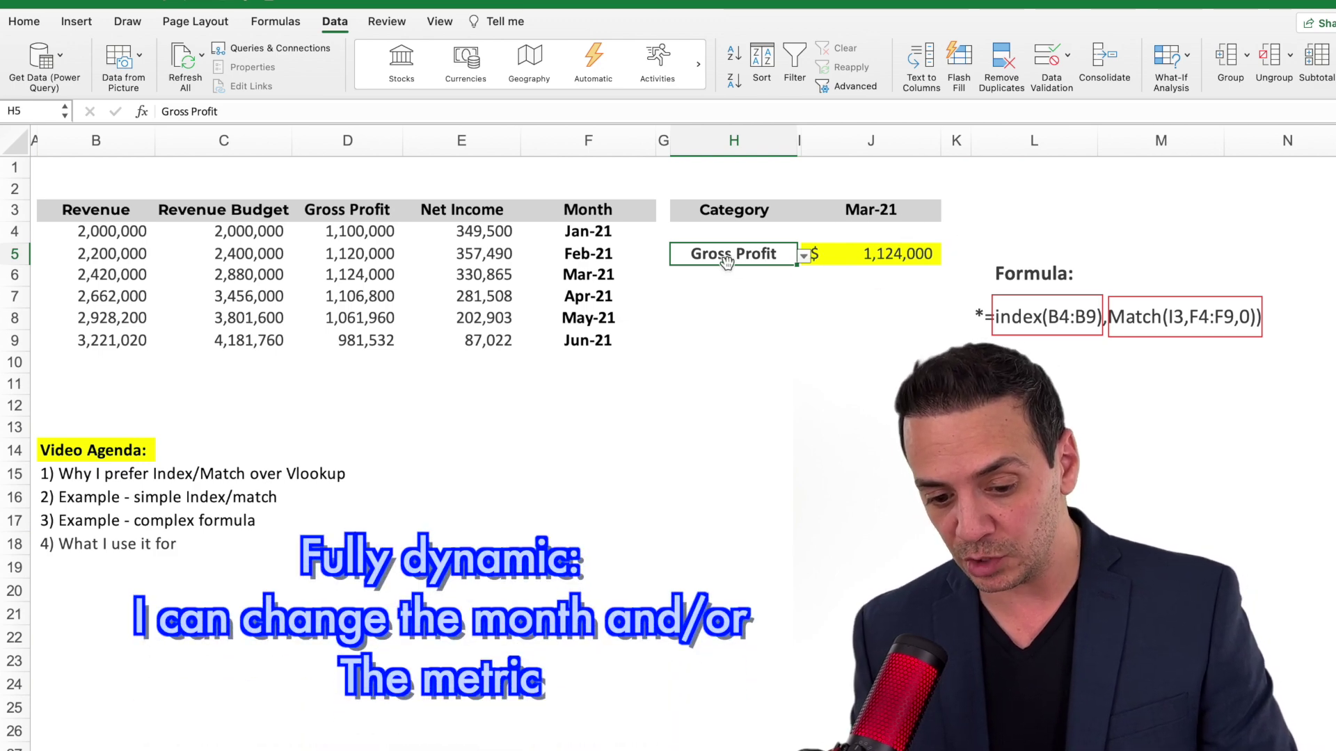
click(804, 257)
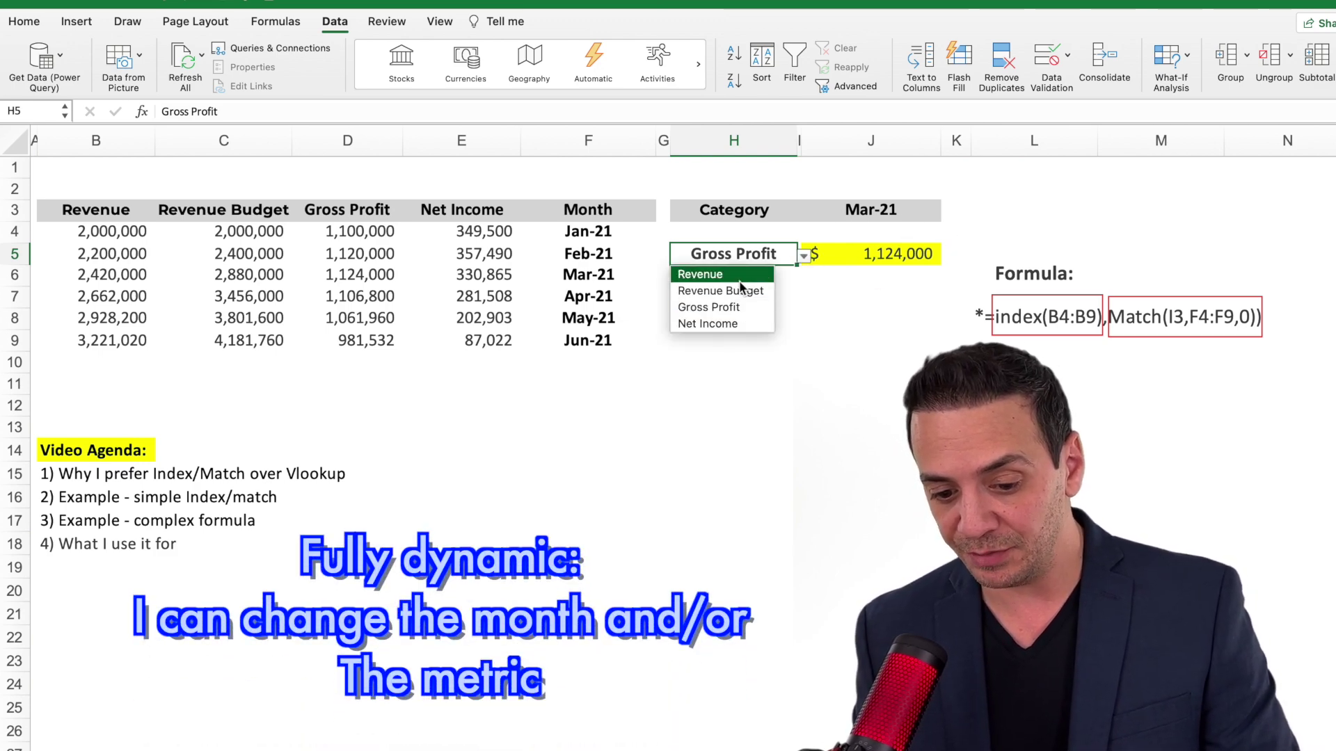
click(744, 274)
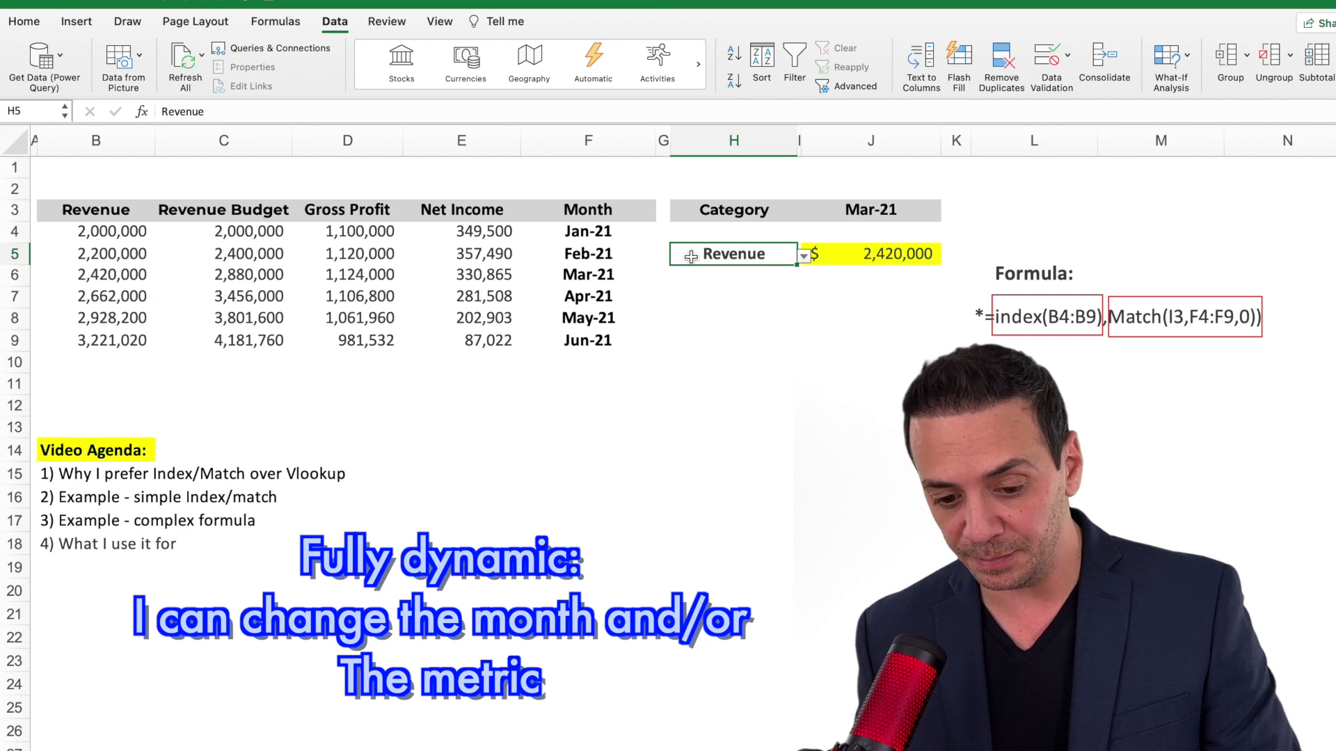
click(803, 257)
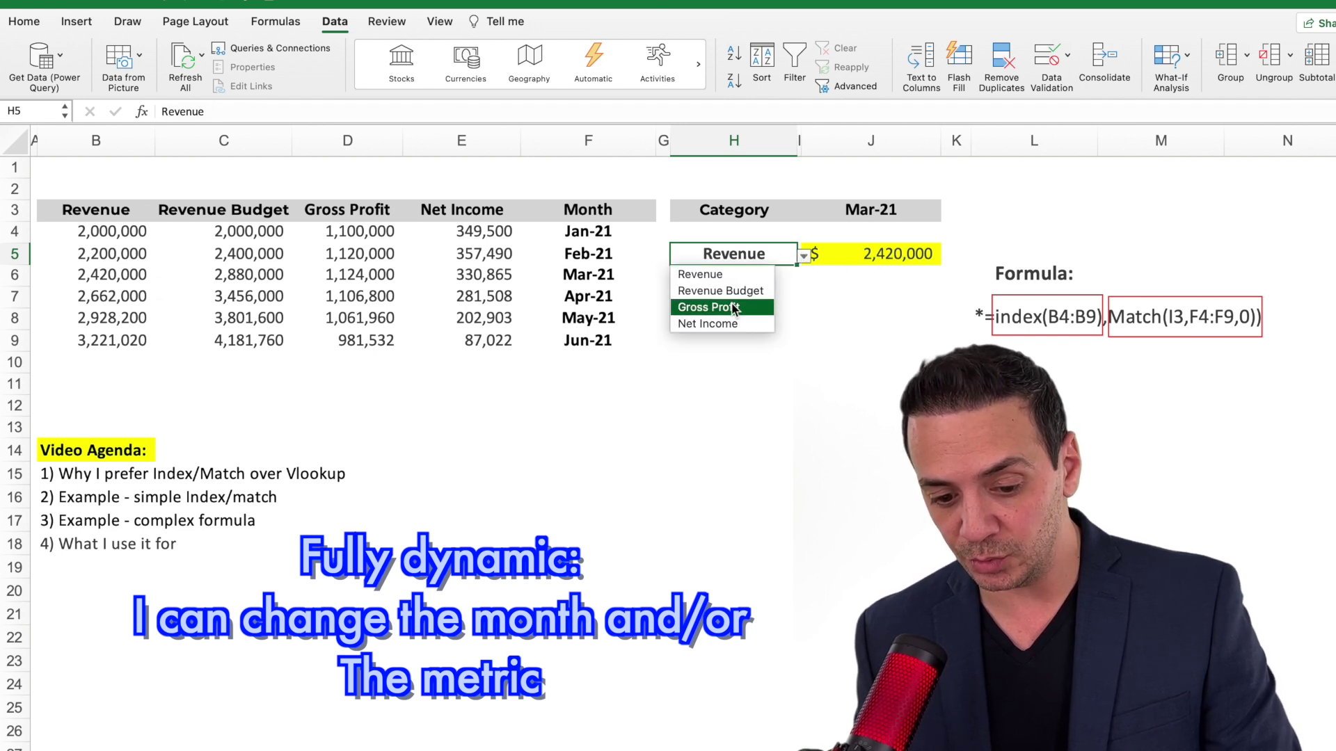
click(727, 325)
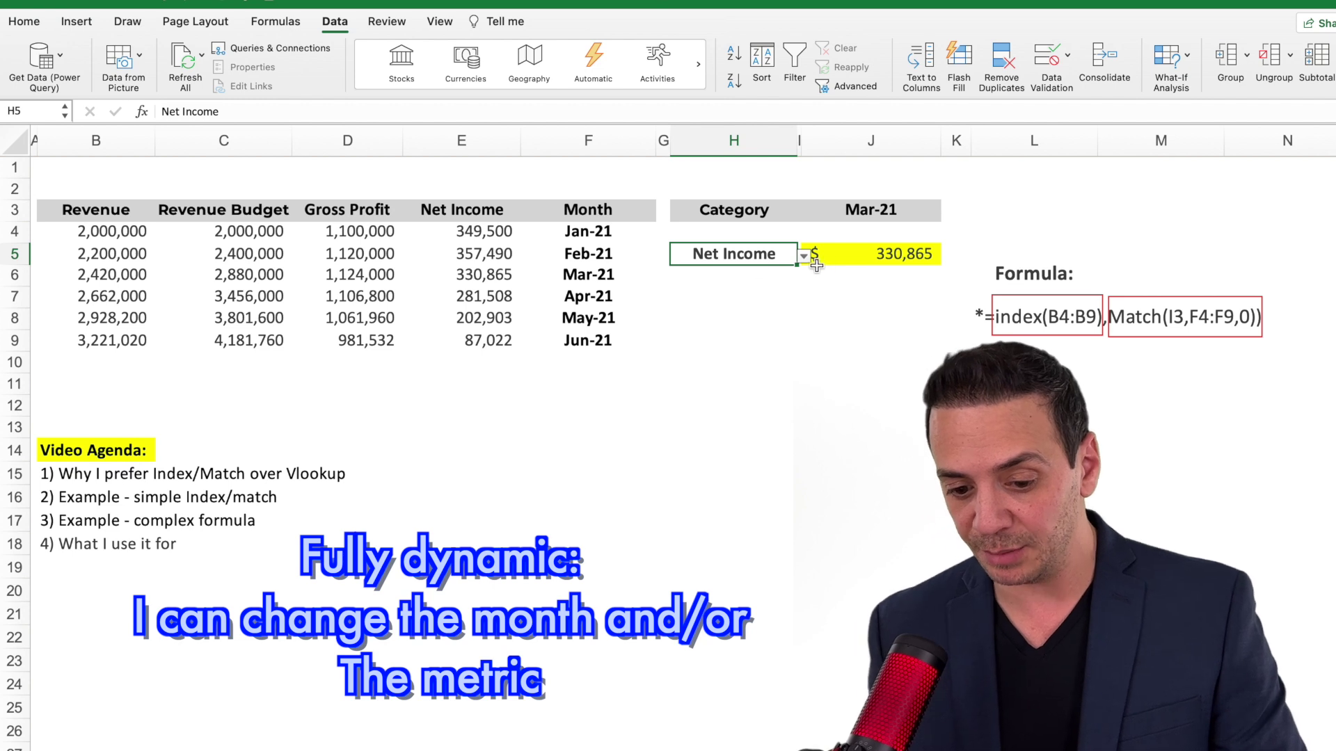
Set the month in J3 to Jan-21 and the category to Revenue Budget, giving 2,000,000
click(875, 213)
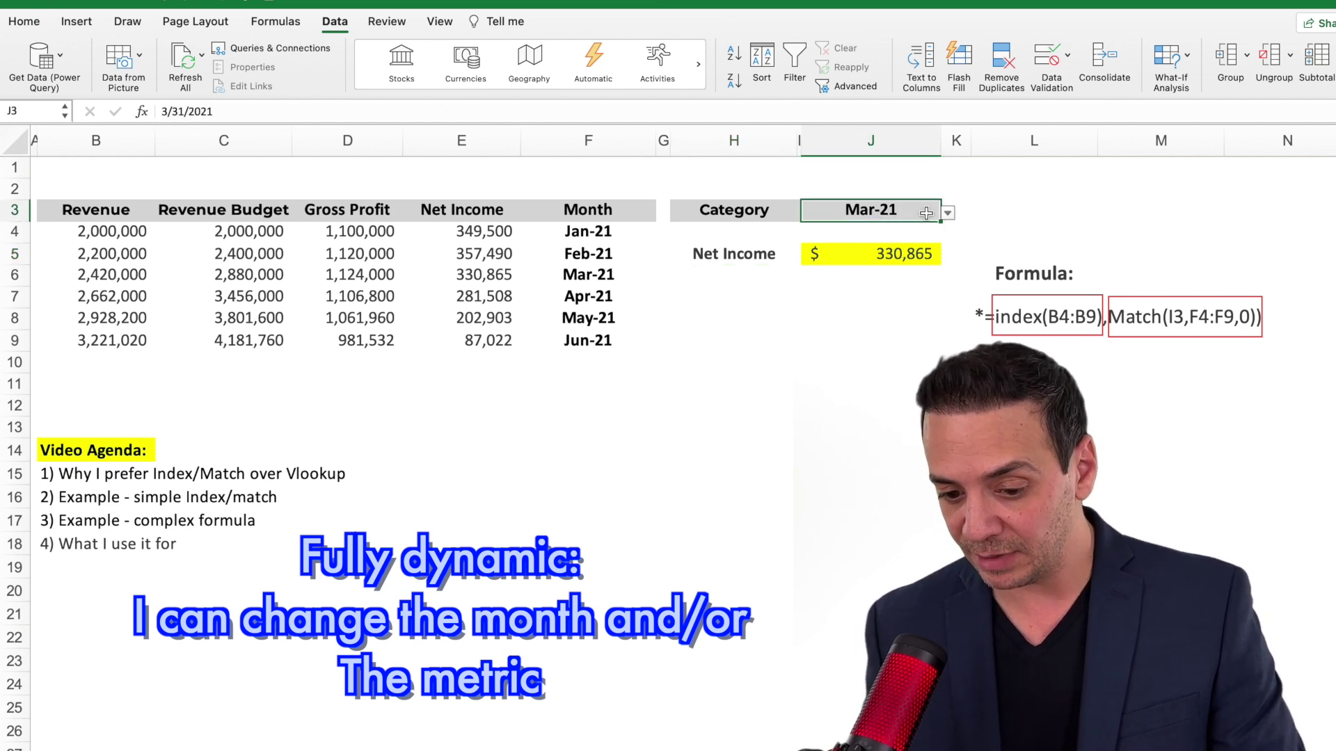
click(948, 212)
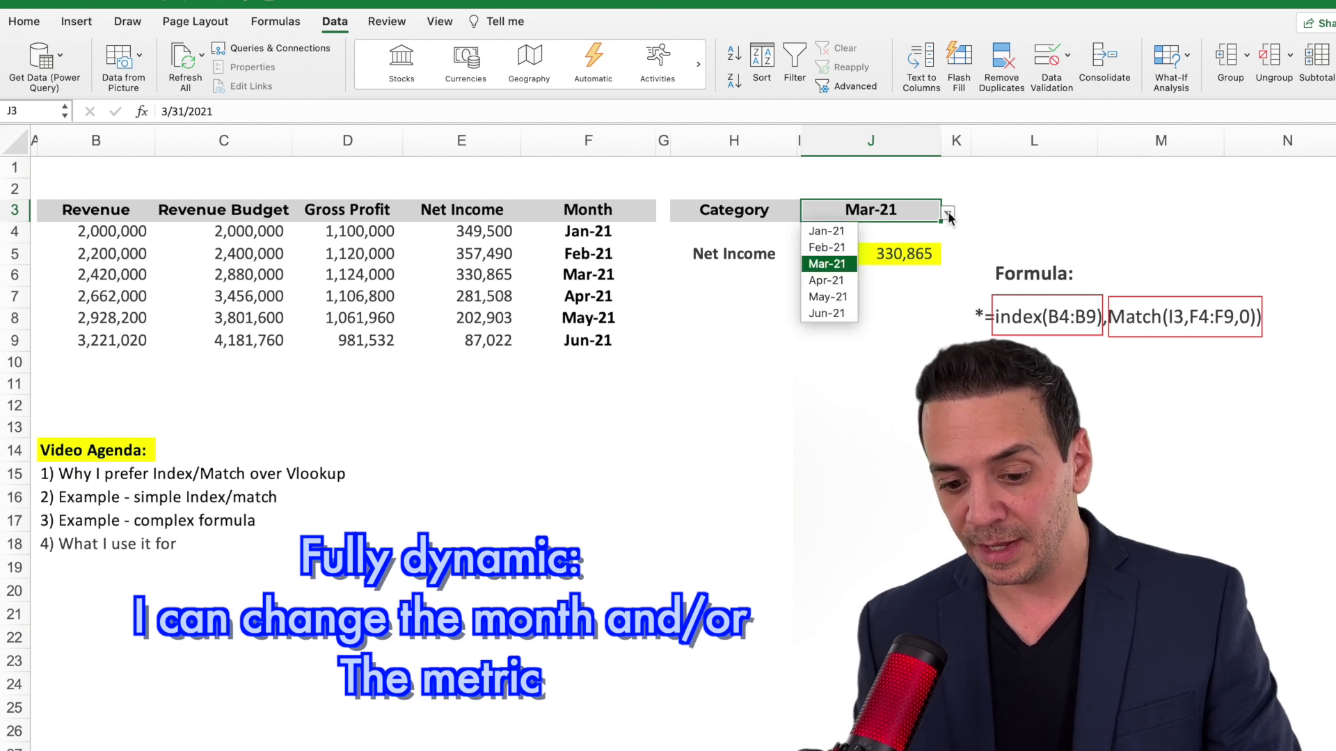
click(838, 232)
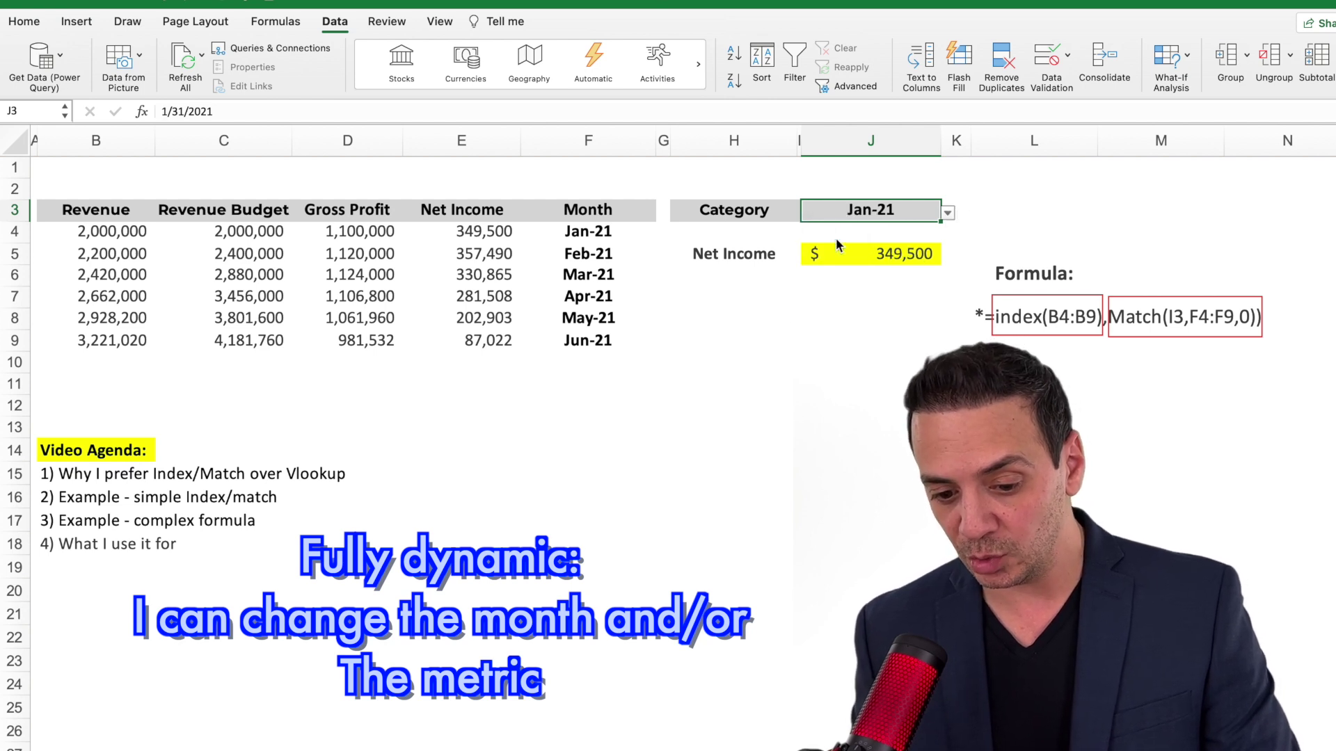
click(768, 273)
click(739, 255)
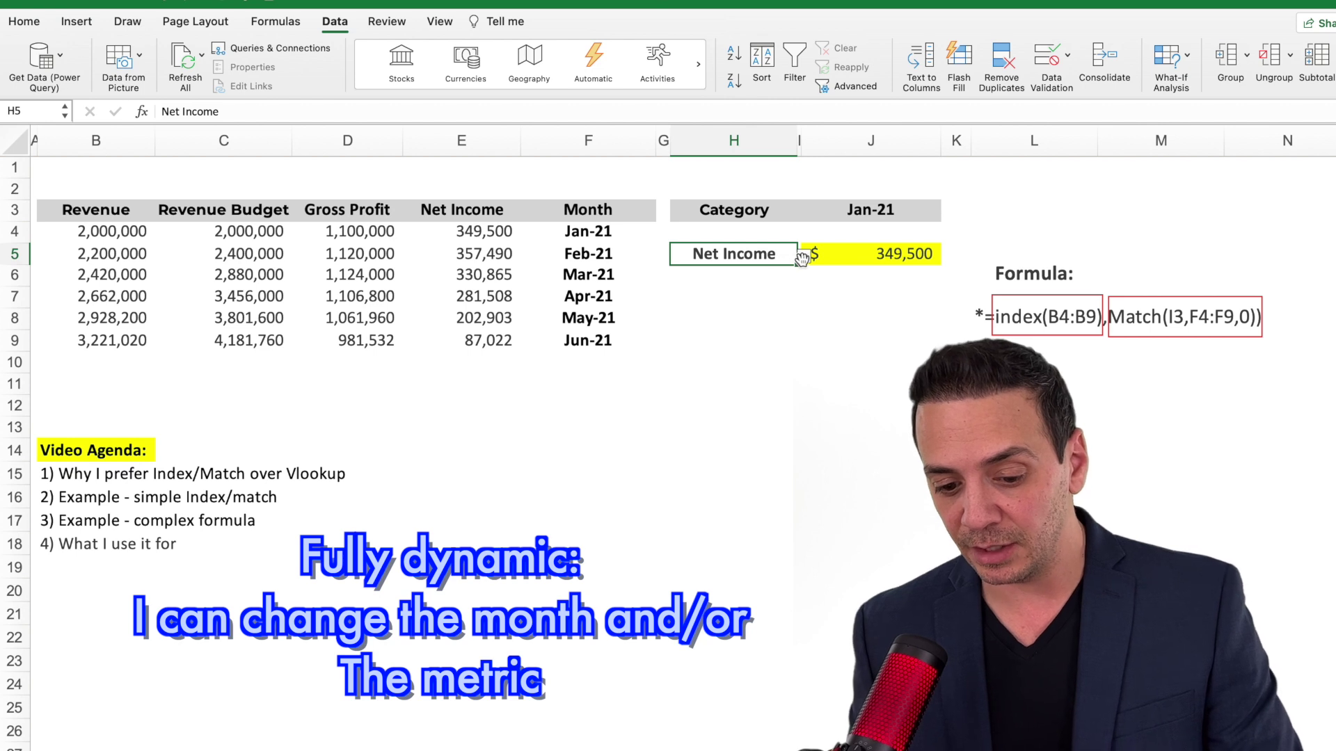
click(803, 256)
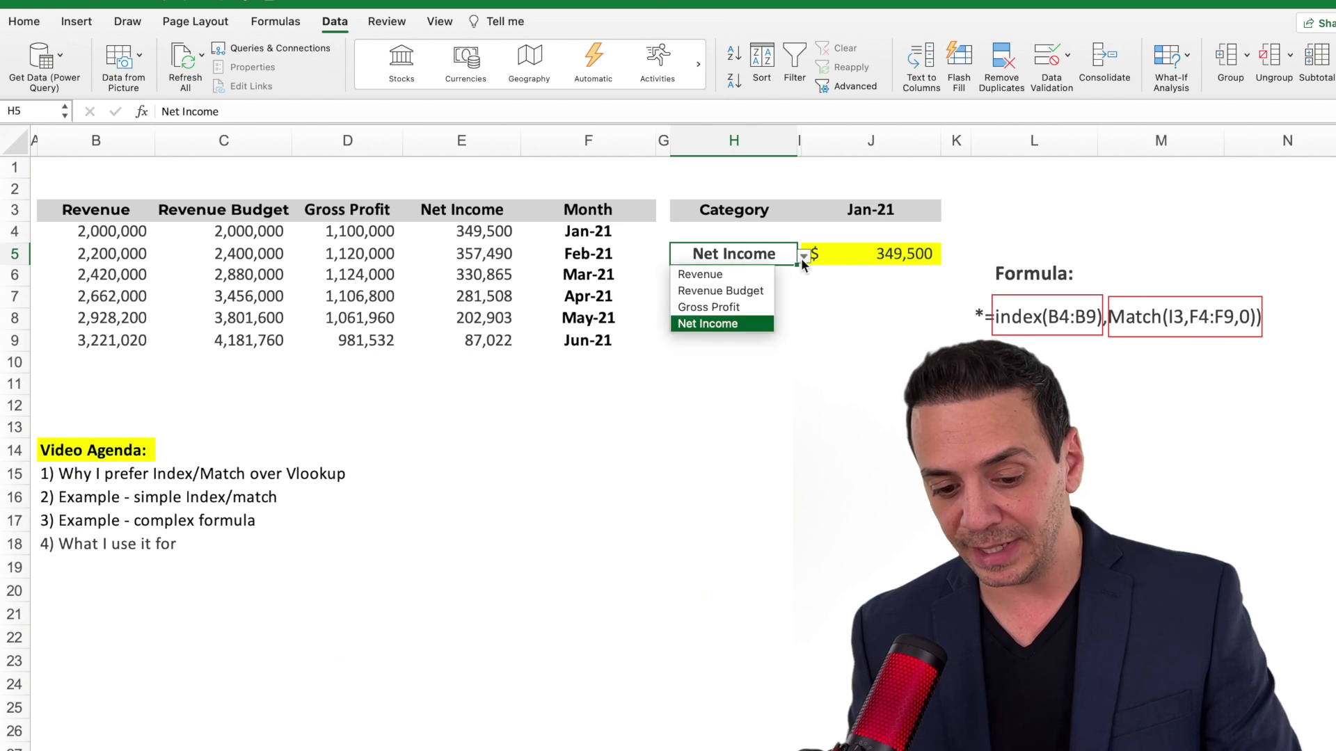
click(731, 292)
click(842, 297)
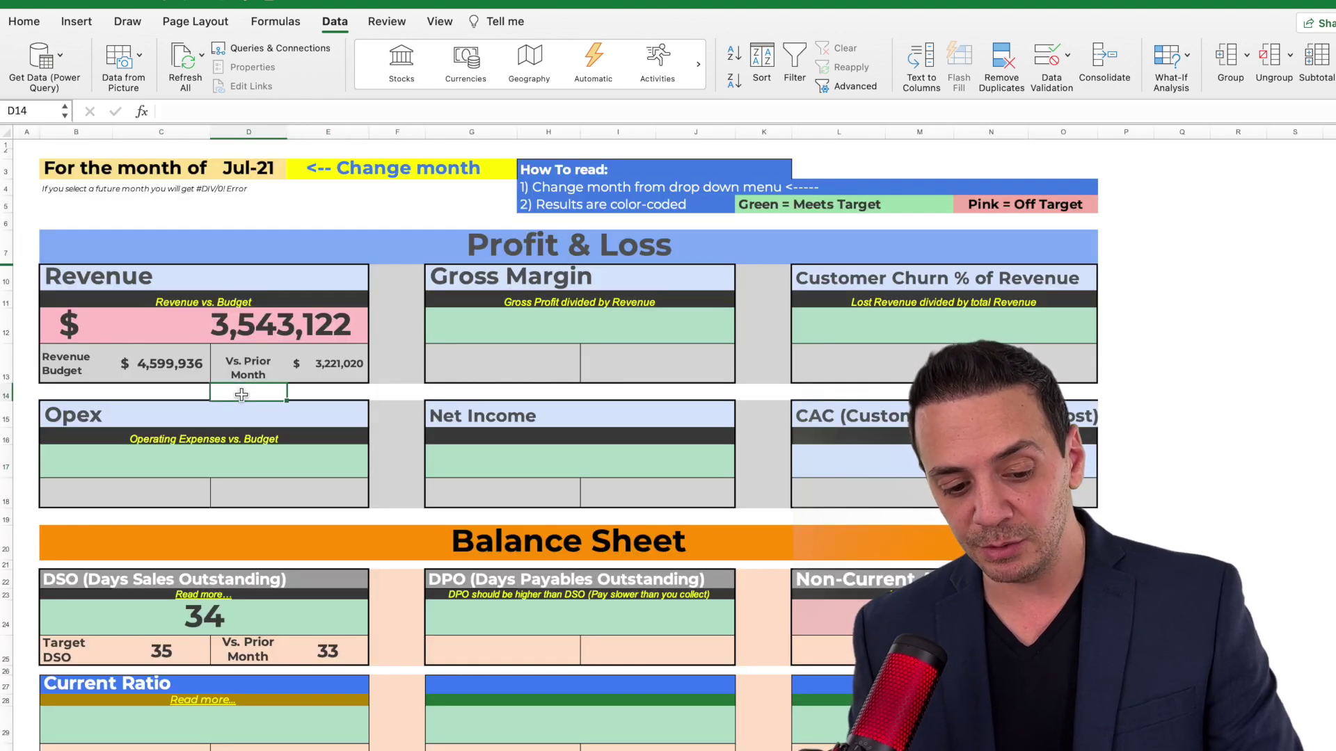
Inspect the dashboard's Revenue formula in B12, then set the D3 month dropdown to Mar-21
click(254, 318)
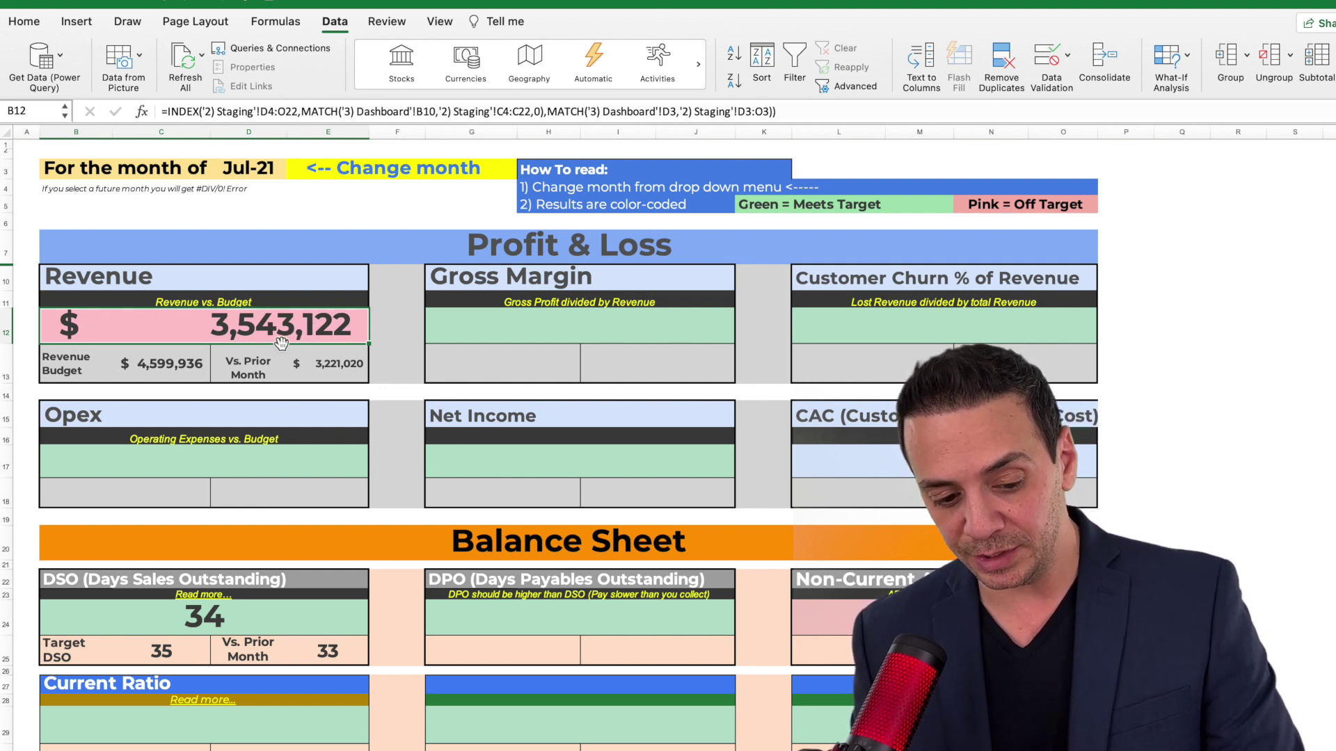
click(108, 288)
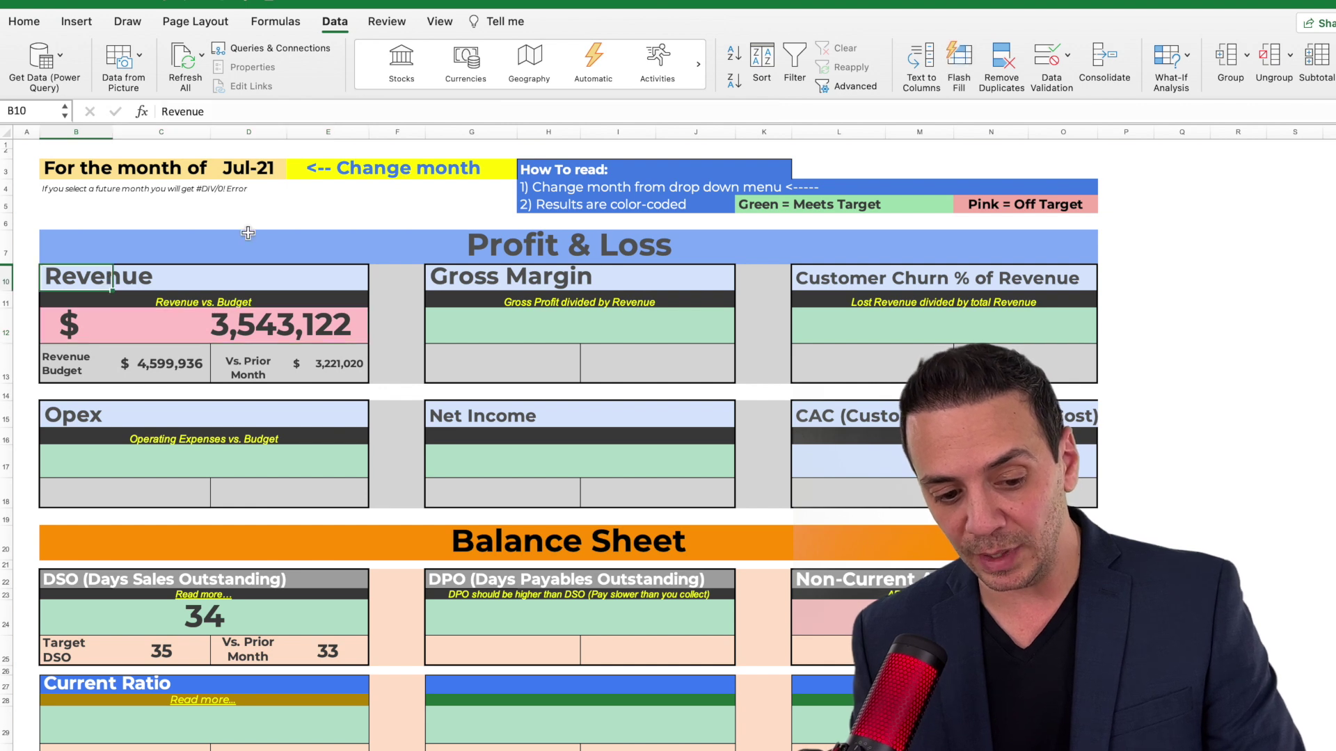
click(260, 169)
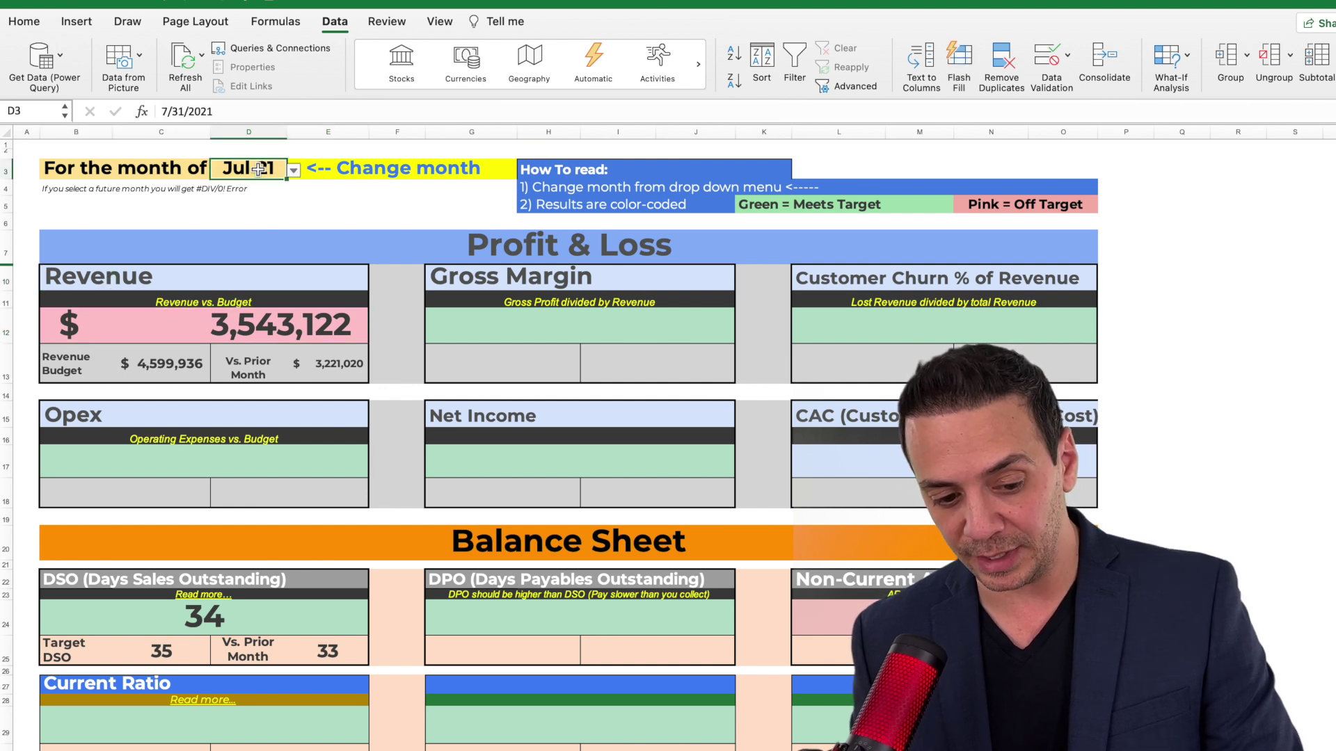
click(294, 171)
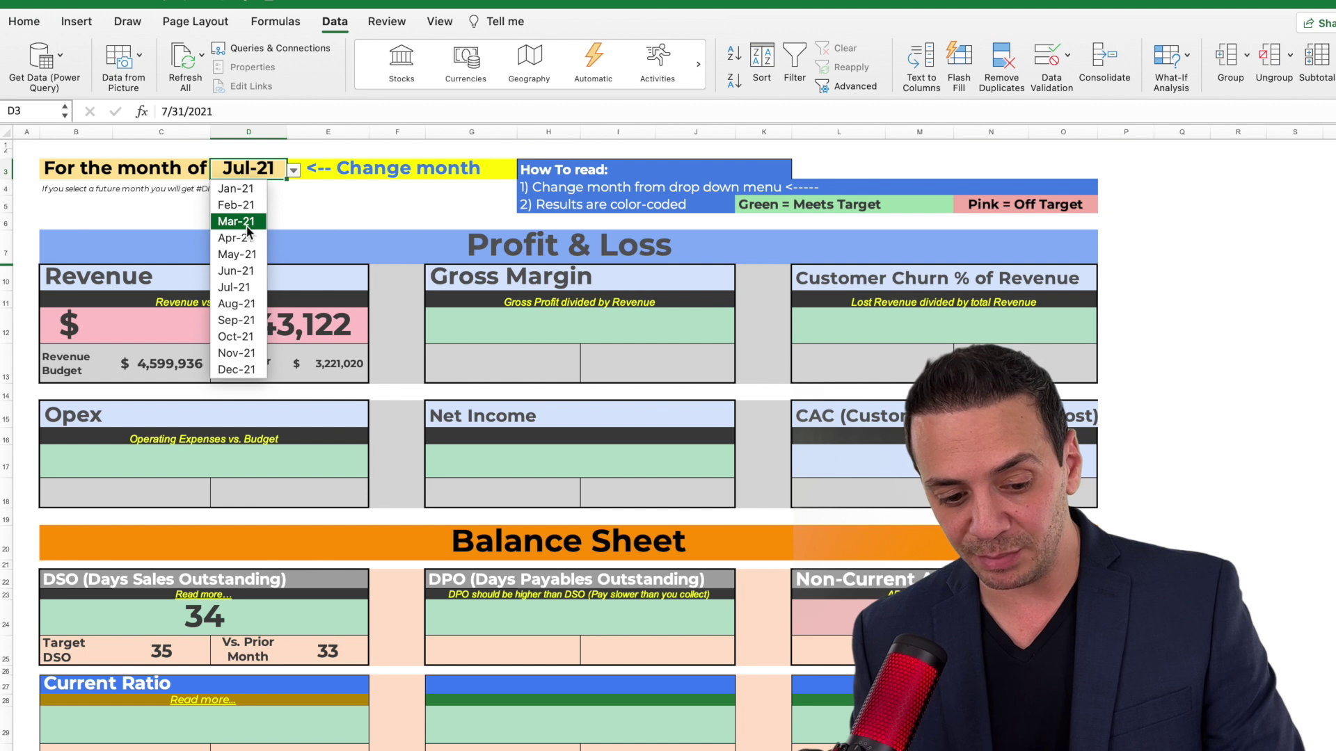
click(249, 230)
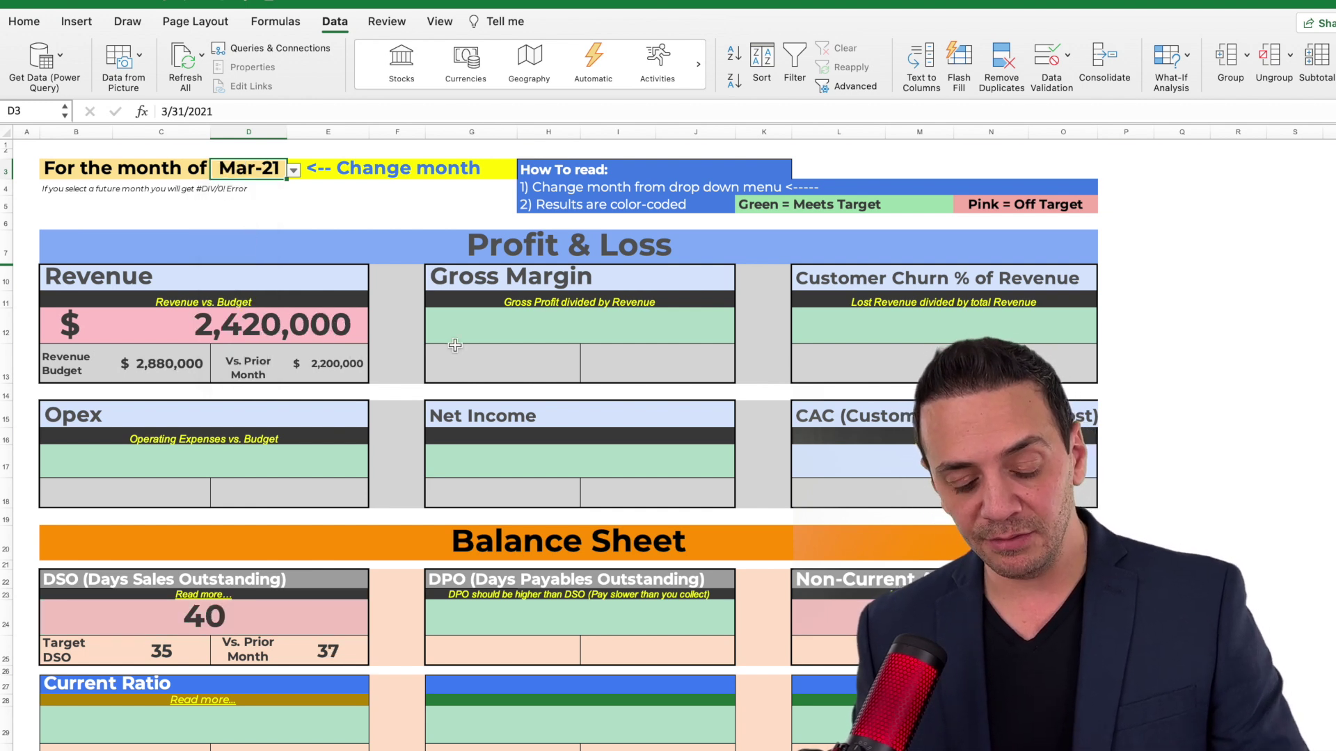
click(505, 346)
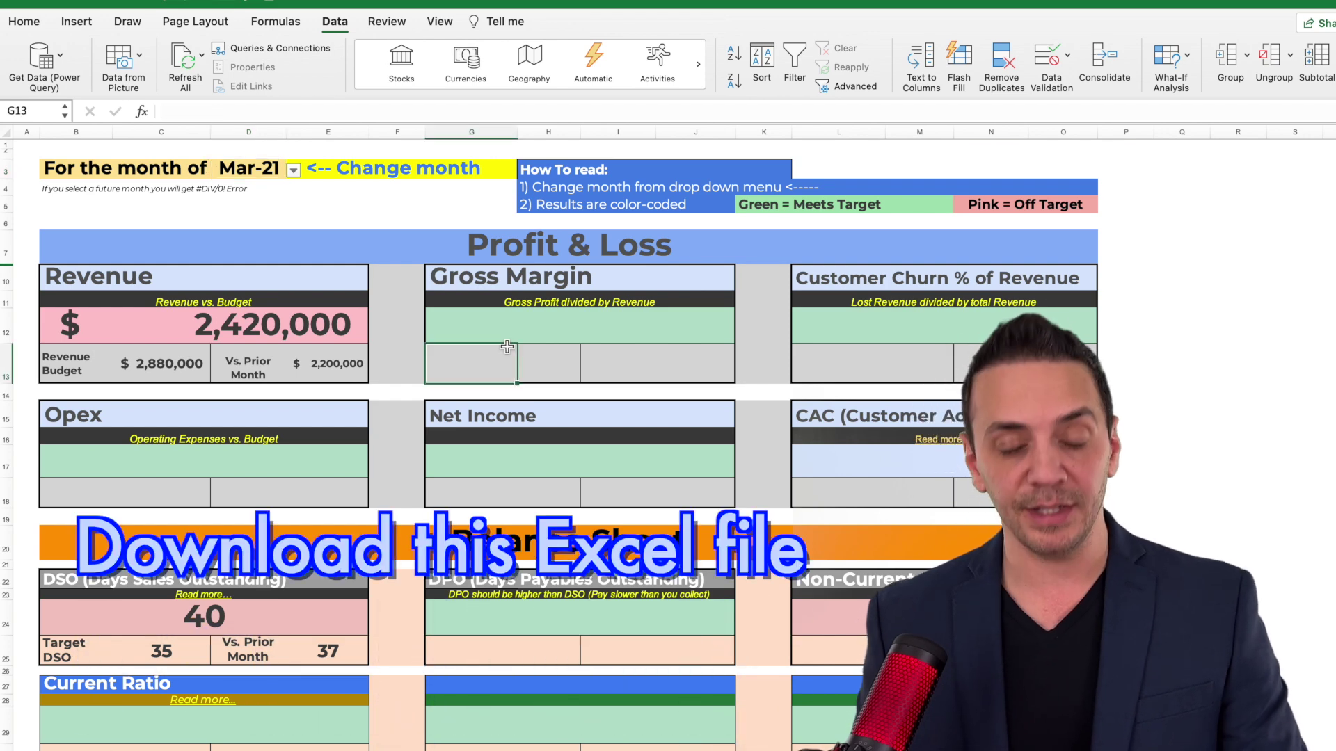